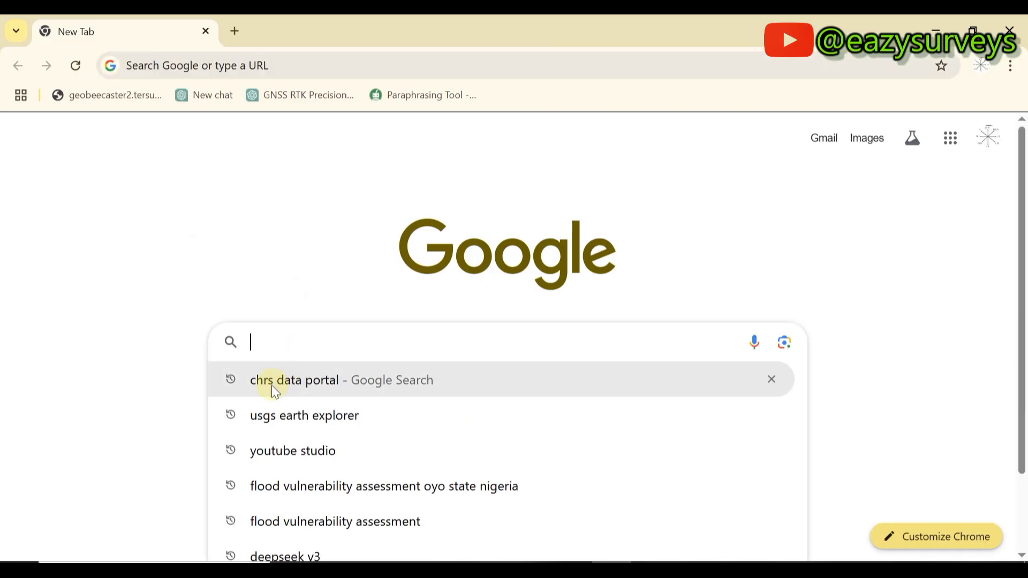
# Rerun the 'chrs data portal' Google search and open the CHRS Data Portal result.
pyautogui.click(306, 387)
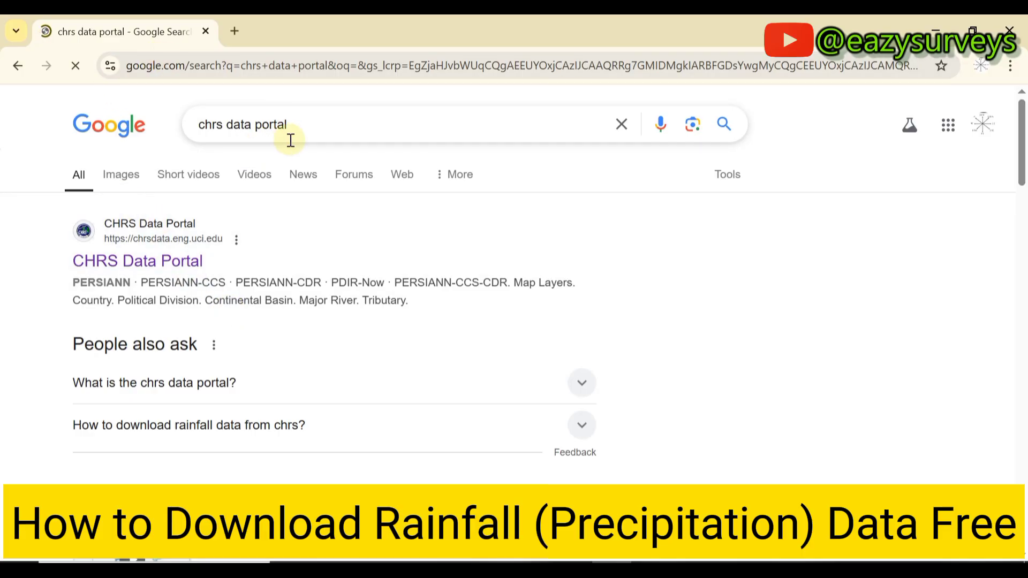
pyautogui.moveTo(319, 126); pyautogui.dragTo(175, 122)
pyautogui.click(304, 125)
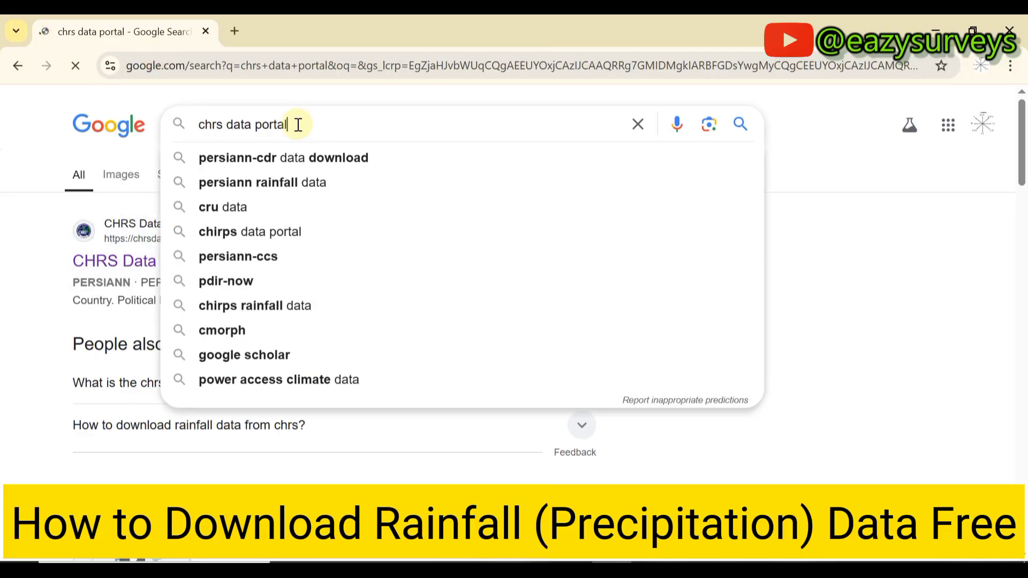
pyautogui.click(142, 200)
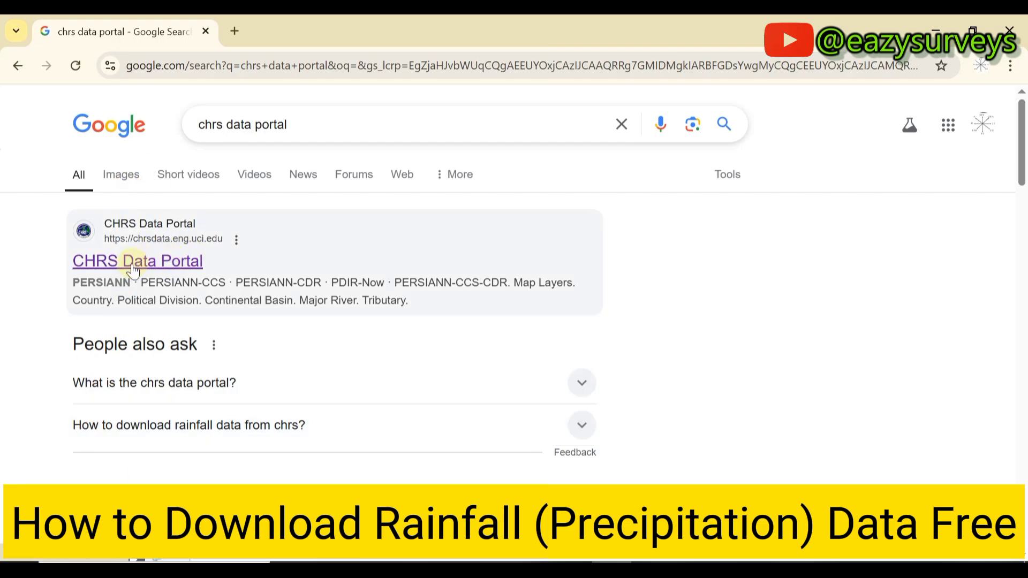
pyautogui.click(174, 263)
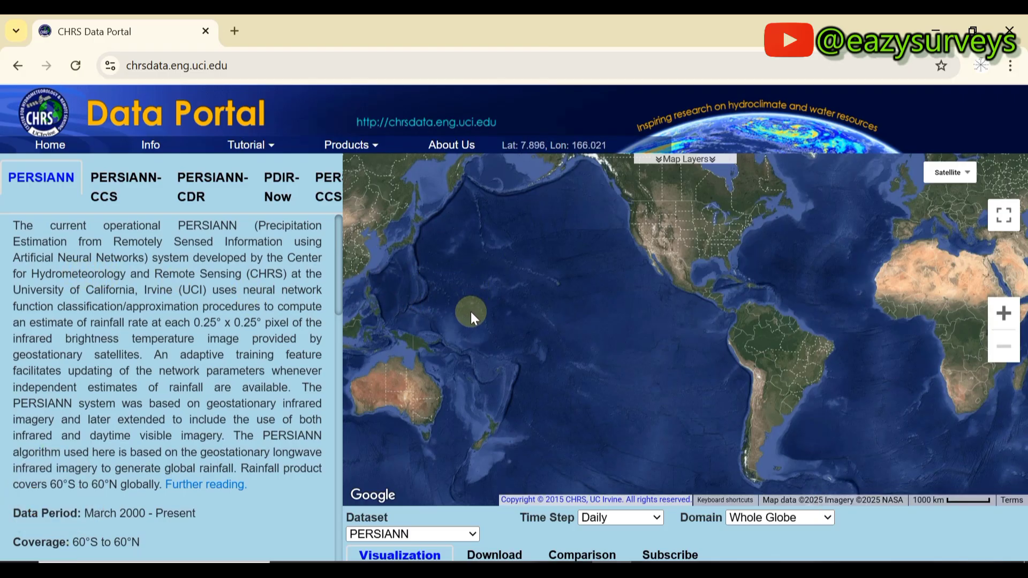
# Show the PDIR-Now description and read about its real-time 0.04° global precipitation monitoring.
pyautogui.click(288, 191)
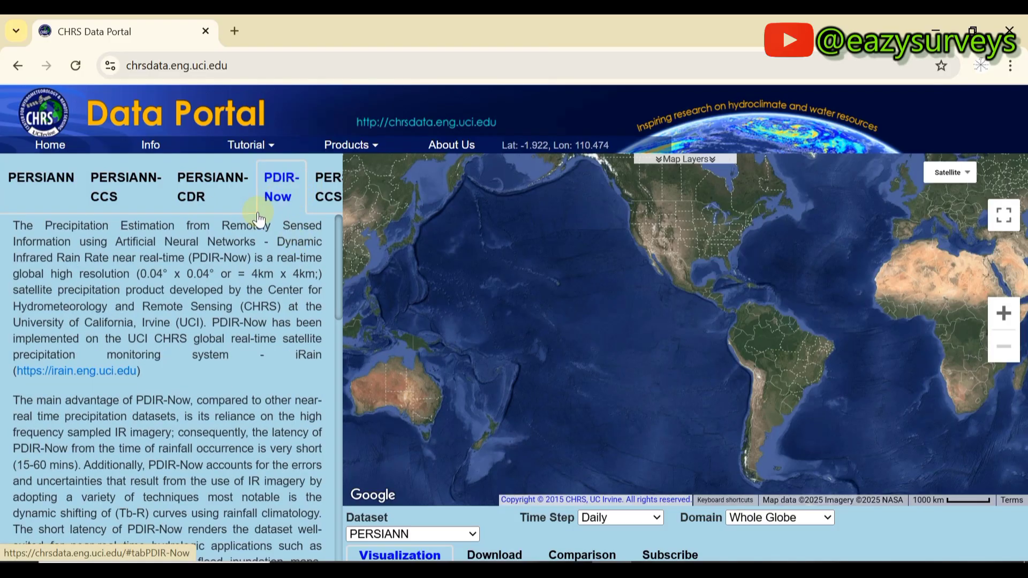
pyautogui.scroll(-1, 287, 184)
pyautogui.moveTo(287, 184); pyautogui.dragTo(276, 465)
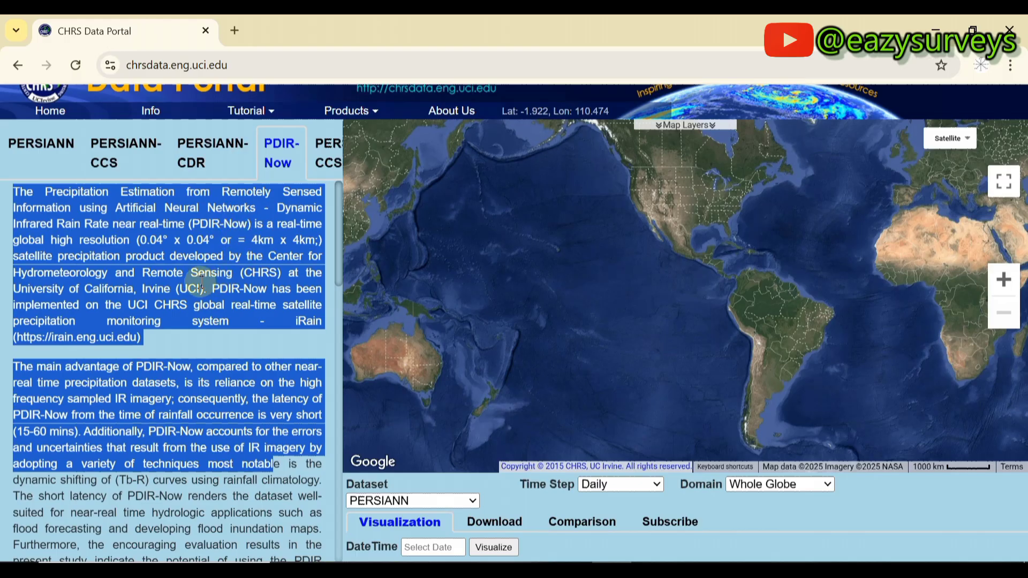
pyautogui.click(185, 304)
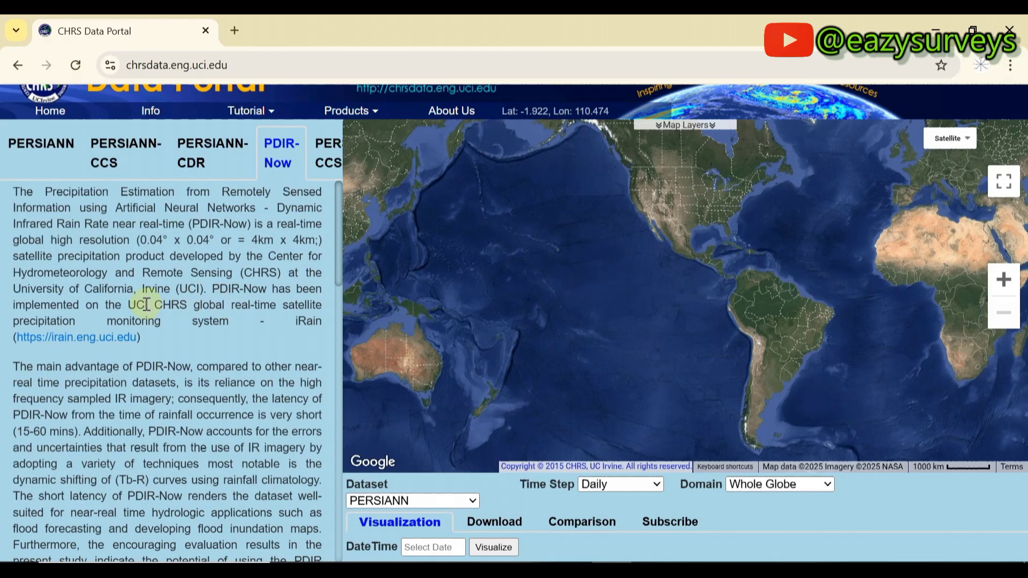
pyautogui.moveTo(155, 304); pyautogui.dragTo(111, 327)
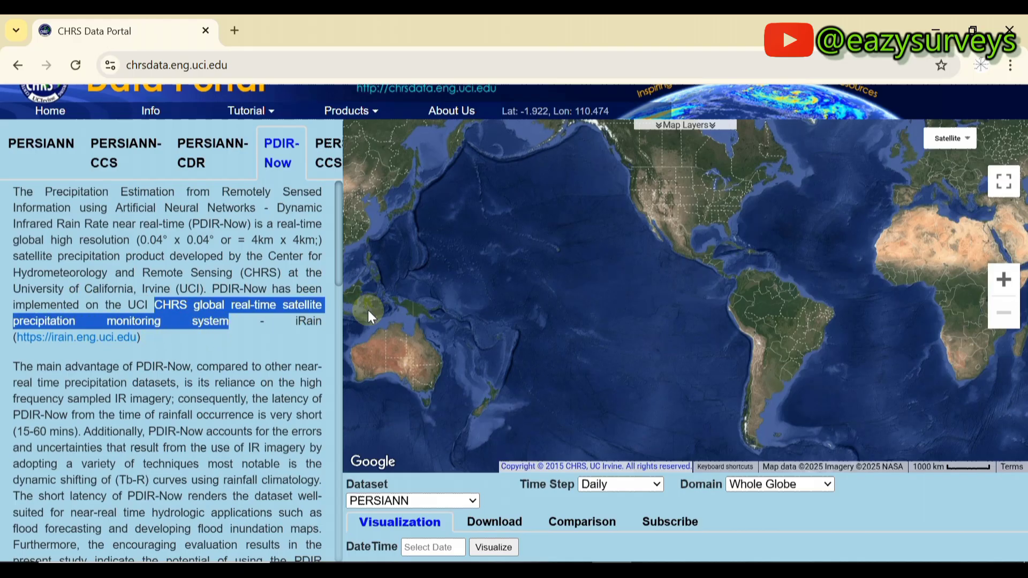
pyautogui.click(266, 306)
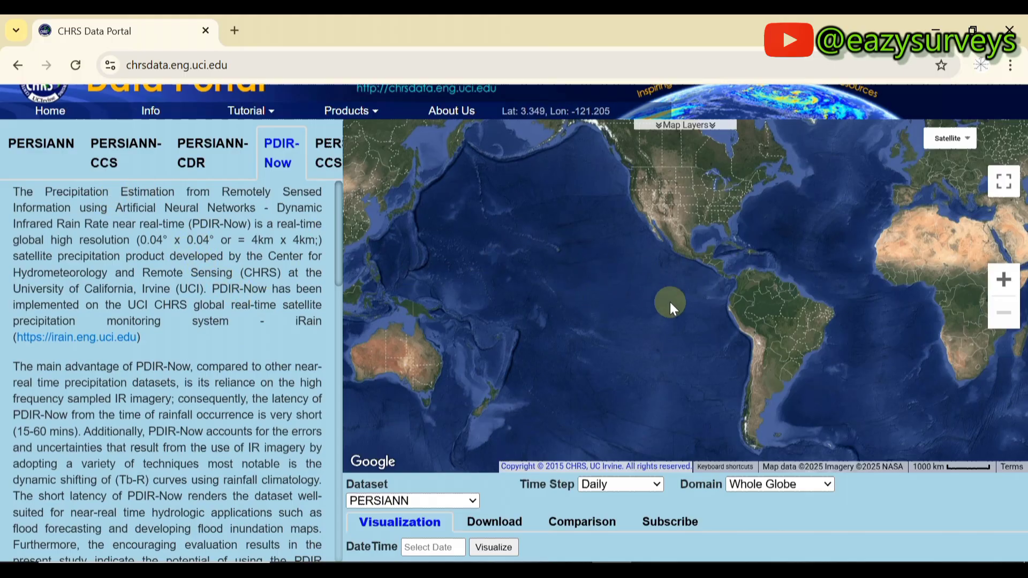
# Pan the satellite map to Africa, zoom in to the 10 km scale and centre on Ikeja.
pyautogui.moveTo(675, 275); pyautogui.dragTo(442, 282)
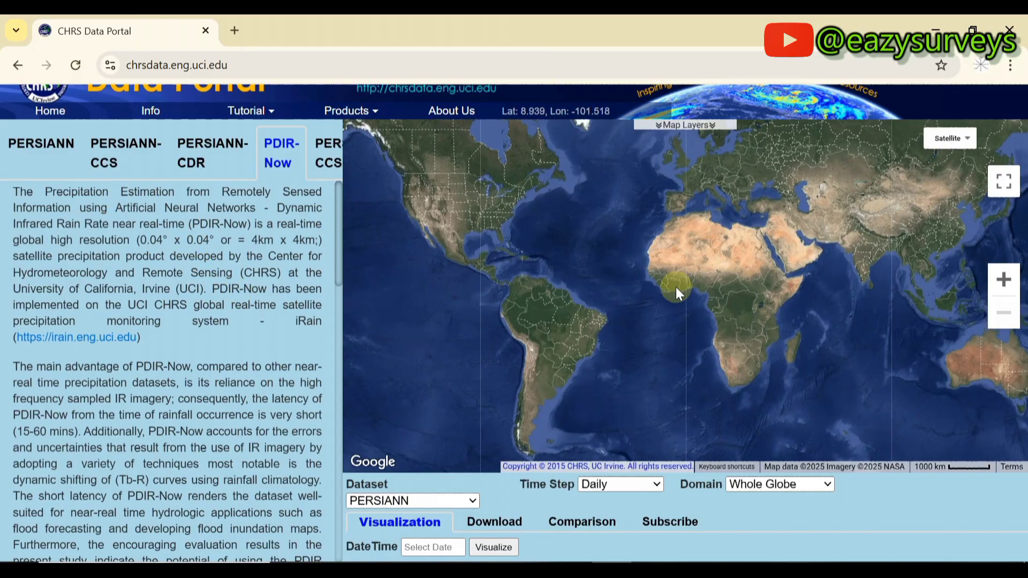
pyautogui.moveTo(676, 311); pyautogui.dragTo(619, 275)
pyautogui.scroll(2, 645, 320)
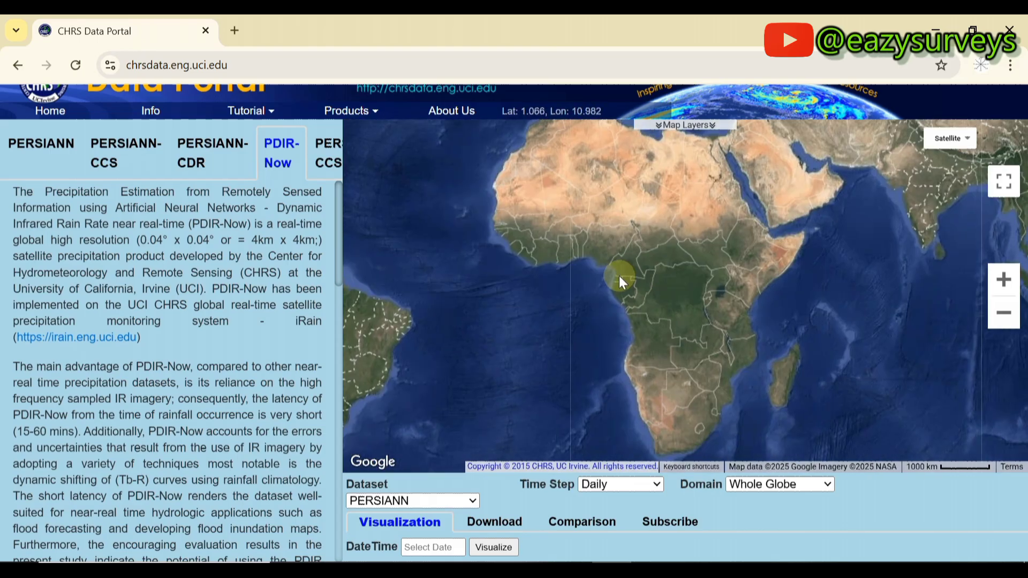
pyautogui.scroll(1, 611, 222)
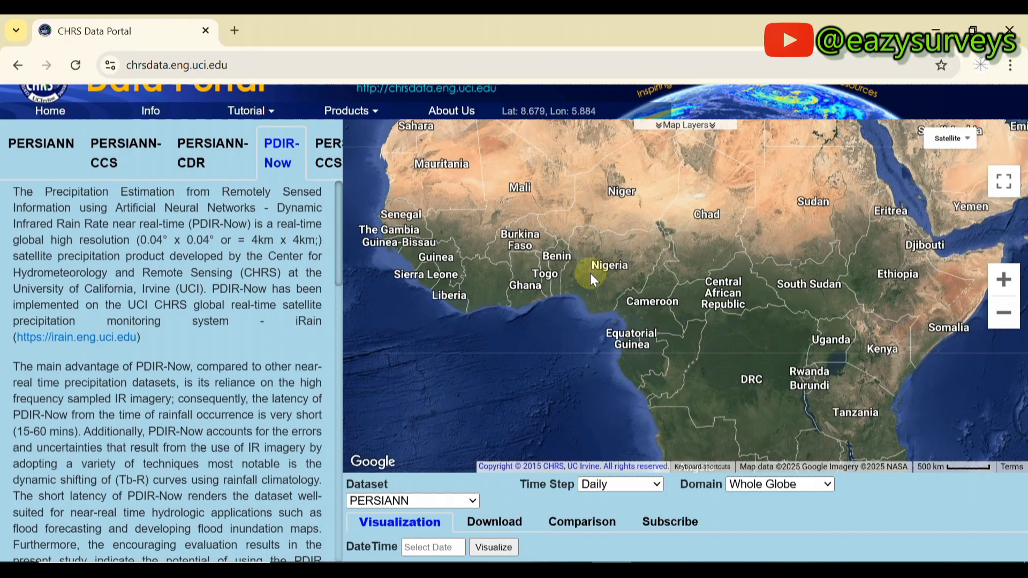
pyautogui.scroll(1, 615, 250)
pyautogui.scroll(1, 554, 307)
pyautogui.scroll(1, 538, 327)
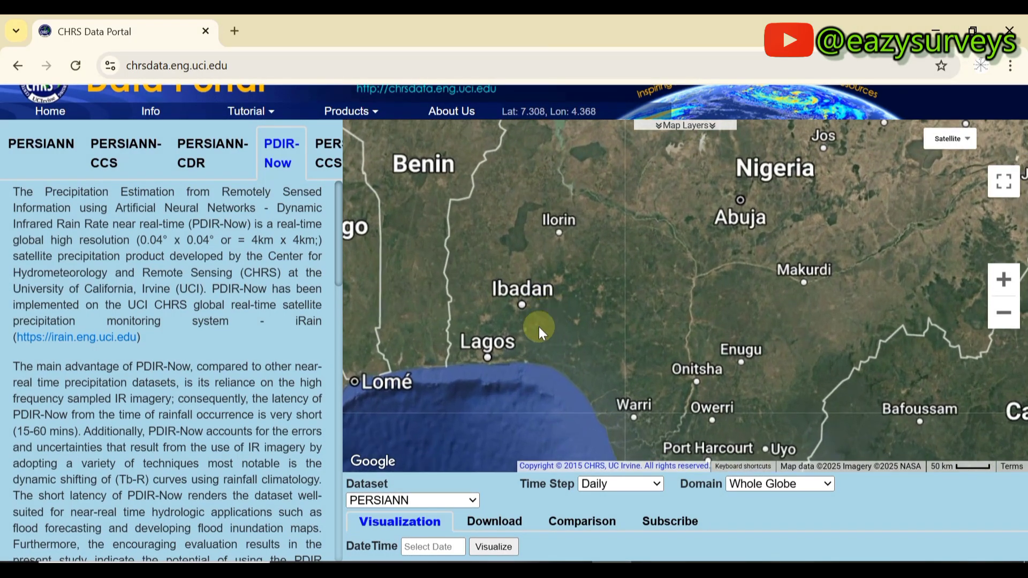
pyautogui.scroll(2, 493, 345)
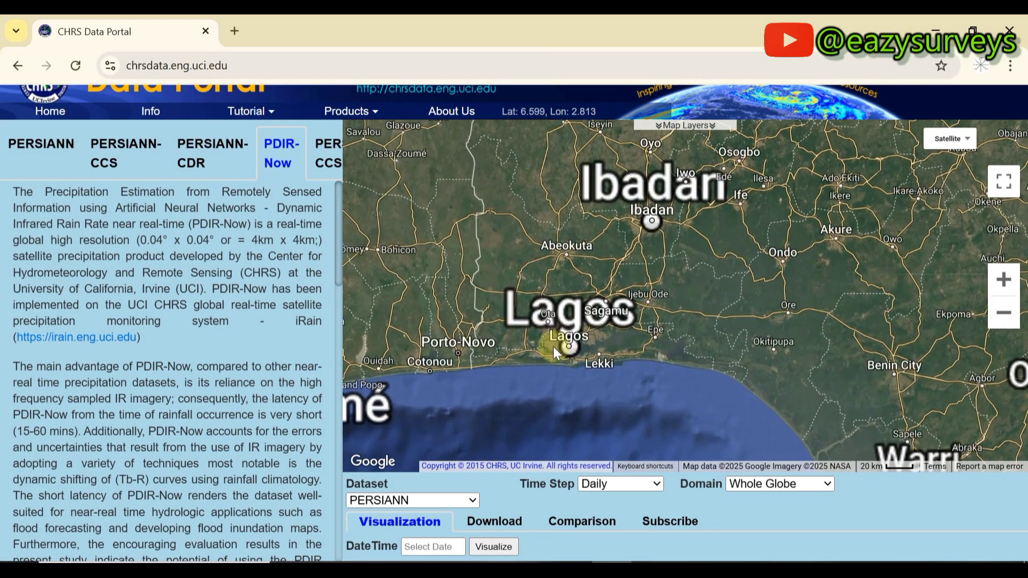
pyautogui.scroll(1, 554, 346)
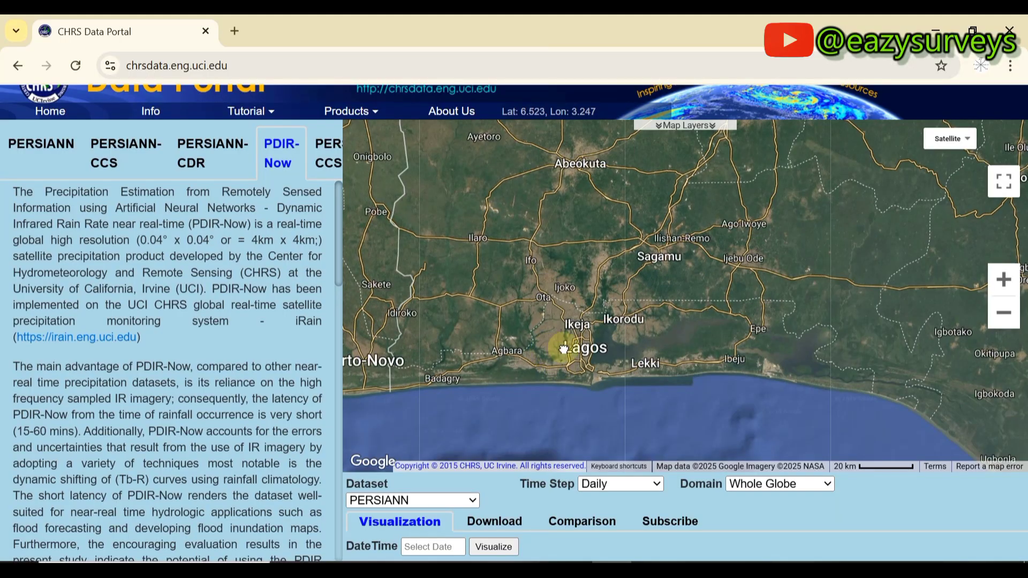
pyautogui.scroll(1, 602, 352)
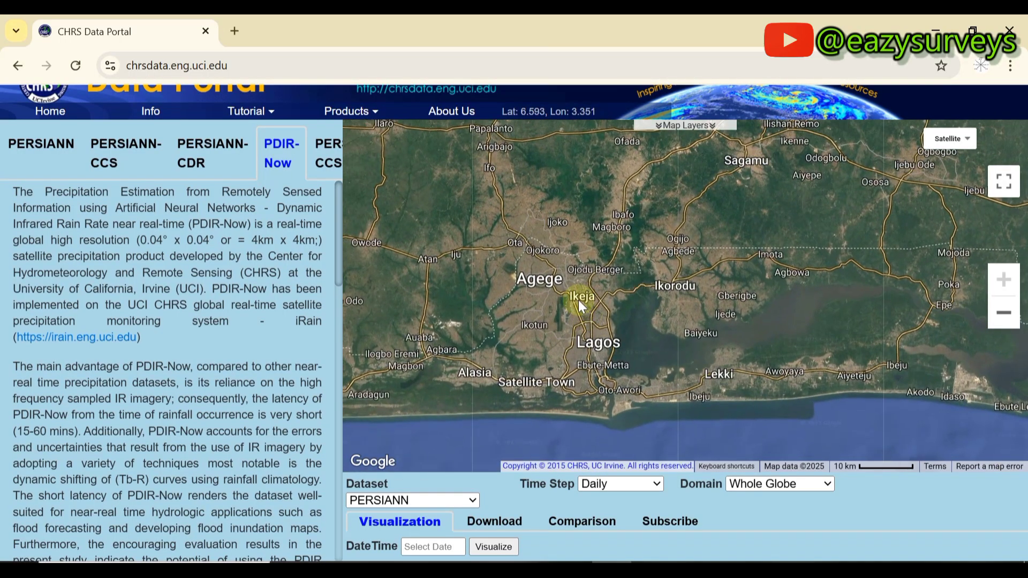
pyautogui.moveTo(561, 304); pyautogui.dragTo(593, 316)
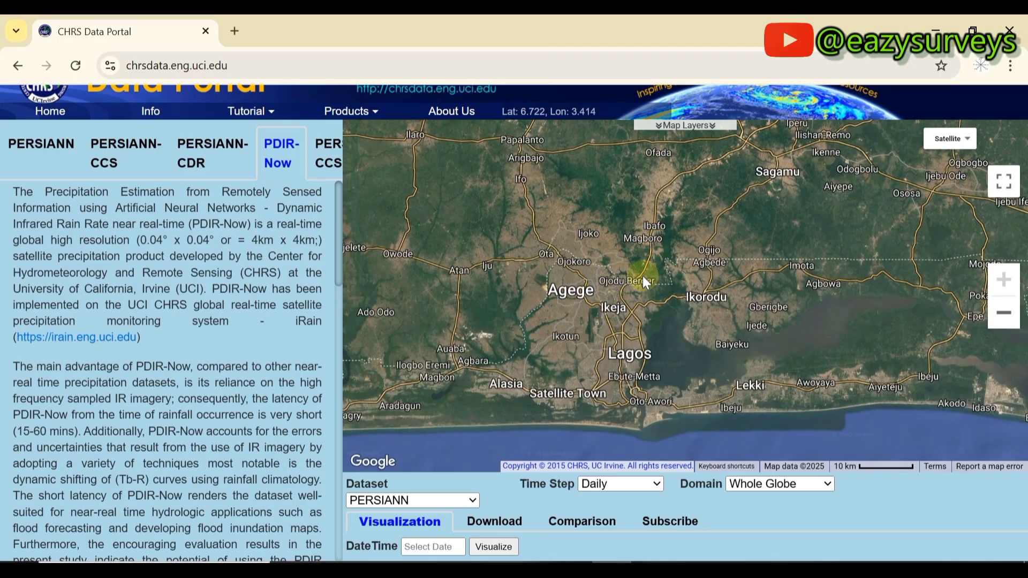
# Choose the PDIR-Now dataset with a Yearly time step, keeping the date at 2024.
pyautogui.click(473, 500)
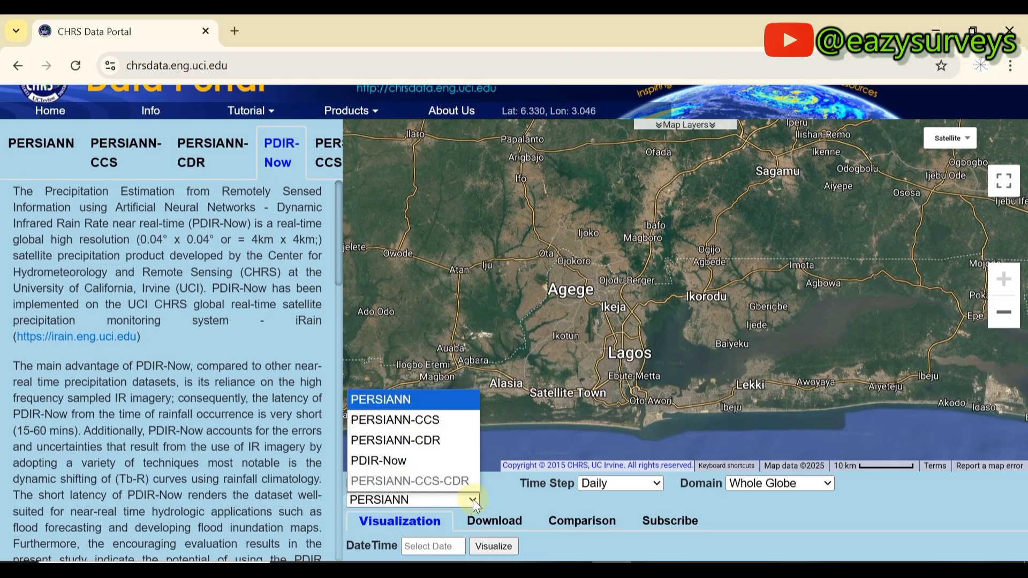
pyautogui.click(400, 462)
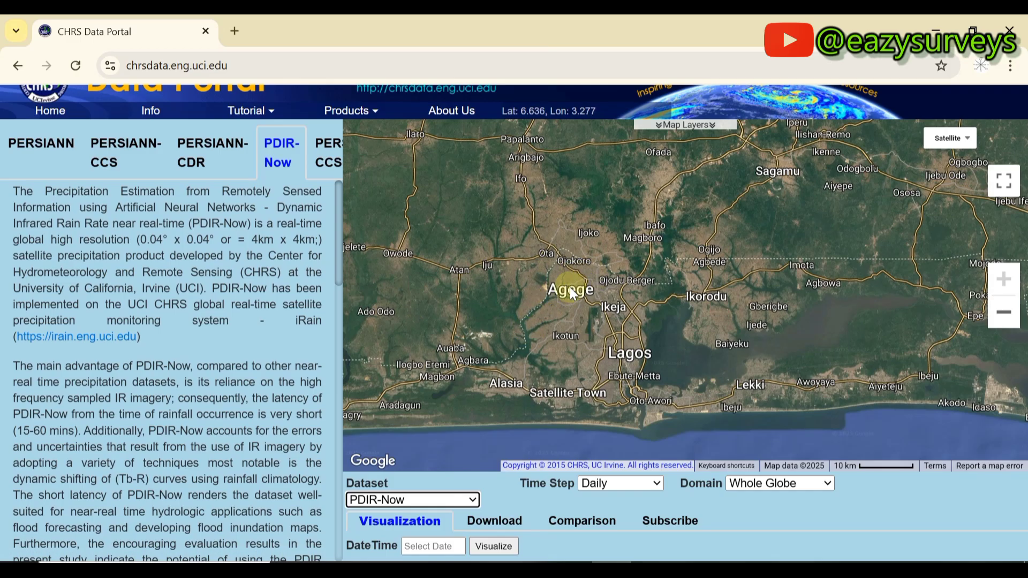
pyautogui.click(641, 489)
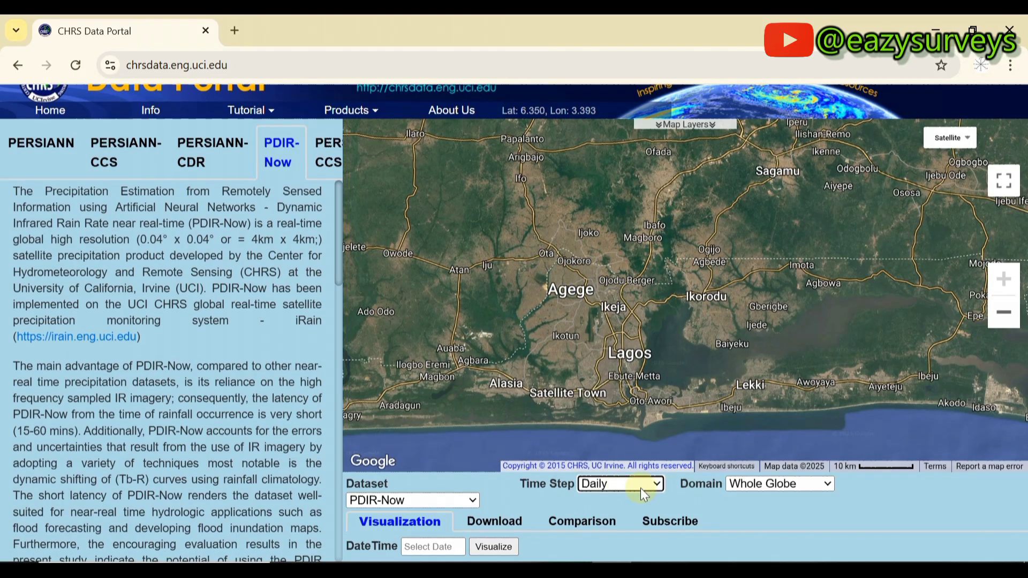
pyautogui.click(658, 485)
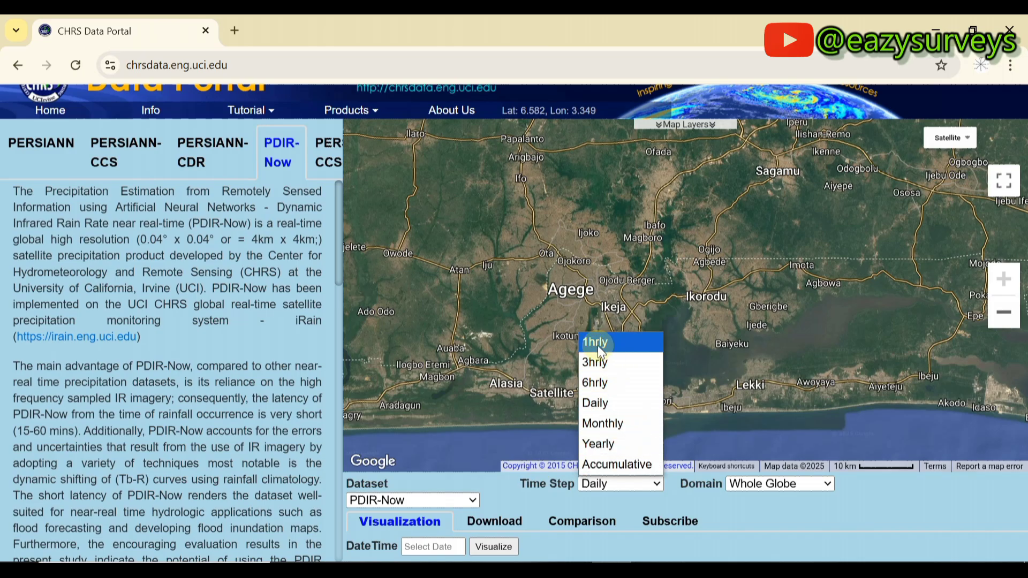
pyautogui.click(608, 443)
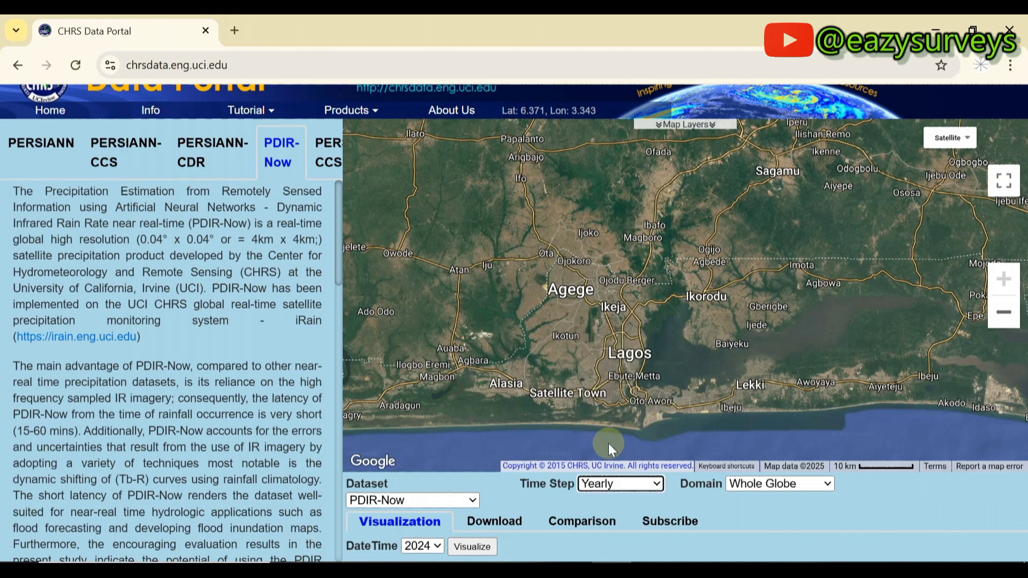
pyautogui.click(611, 482)
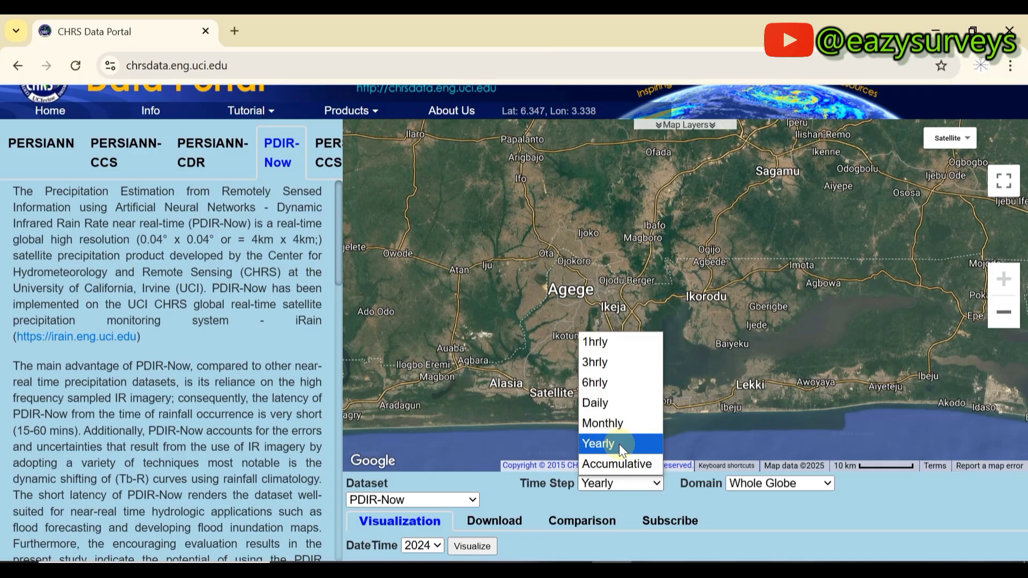
pyautogui.click(652, 485)
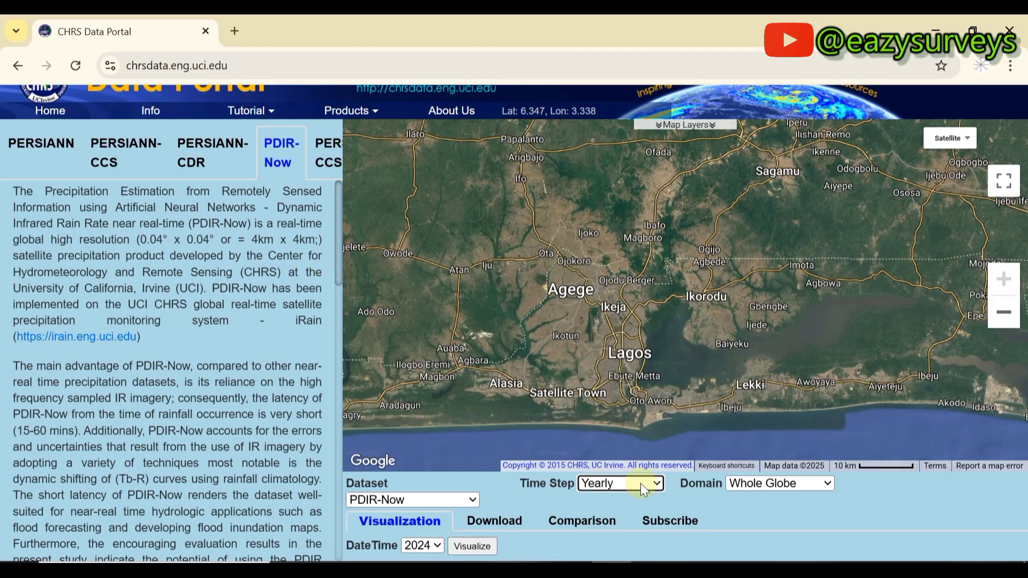
# Set the domain to Country and pick the country around Lagos.
pyautogui.press('Tab')
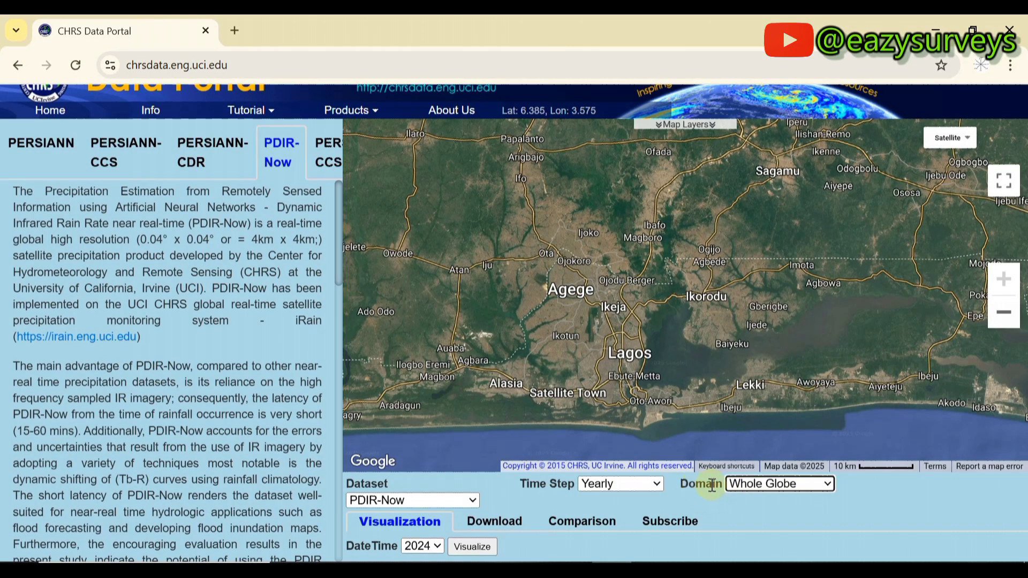
pyautogui.click(830, 484)
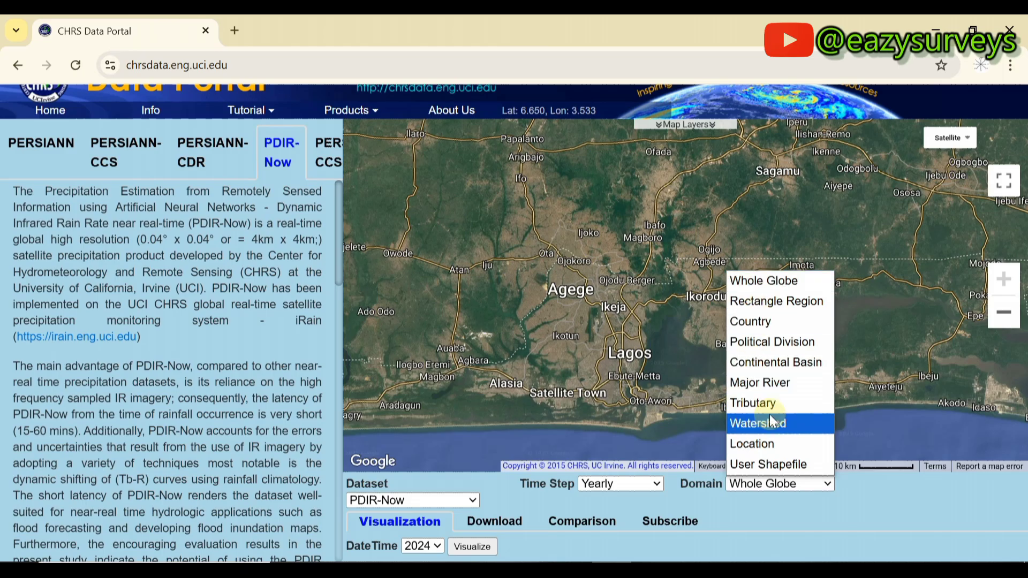
pyautogui.click(759, 324)
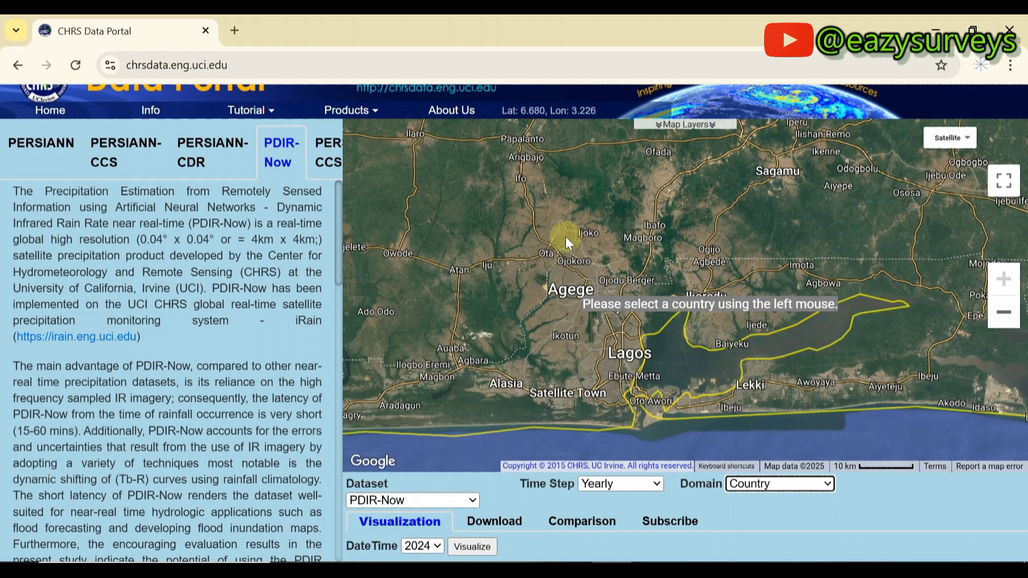
pyautogui.click(782, 390)
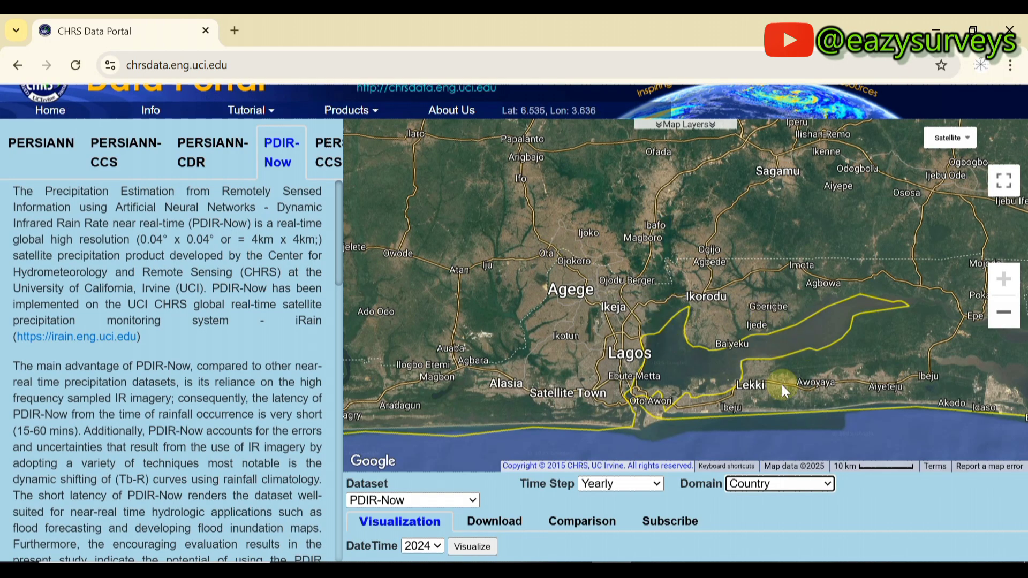
# Switch the domain to Political Division and browse its options.
pyautogui.click(828, 485)
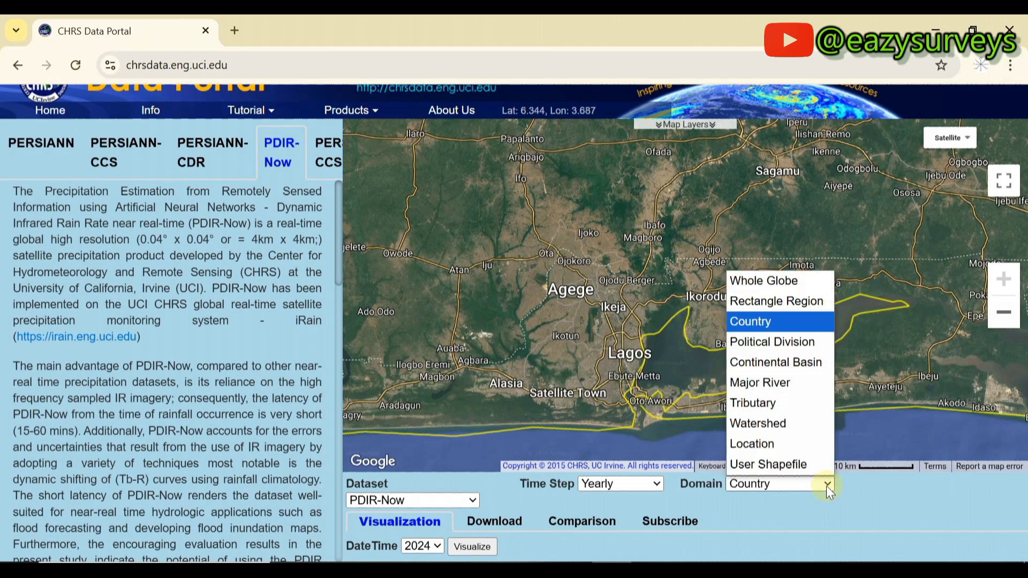
pyautogui.click(769, 343)
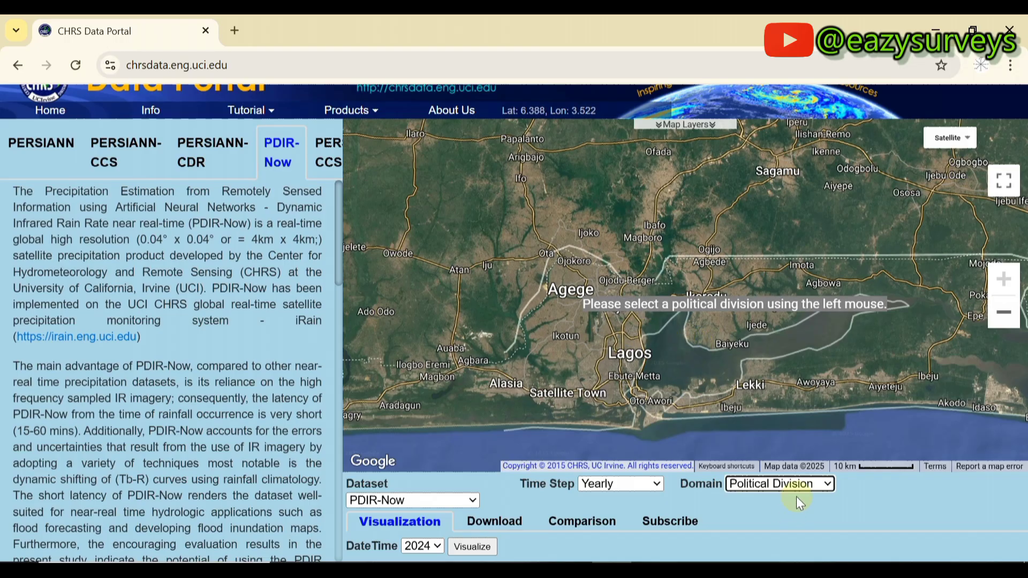
pyautogui.scroll(-2, 676, 346)
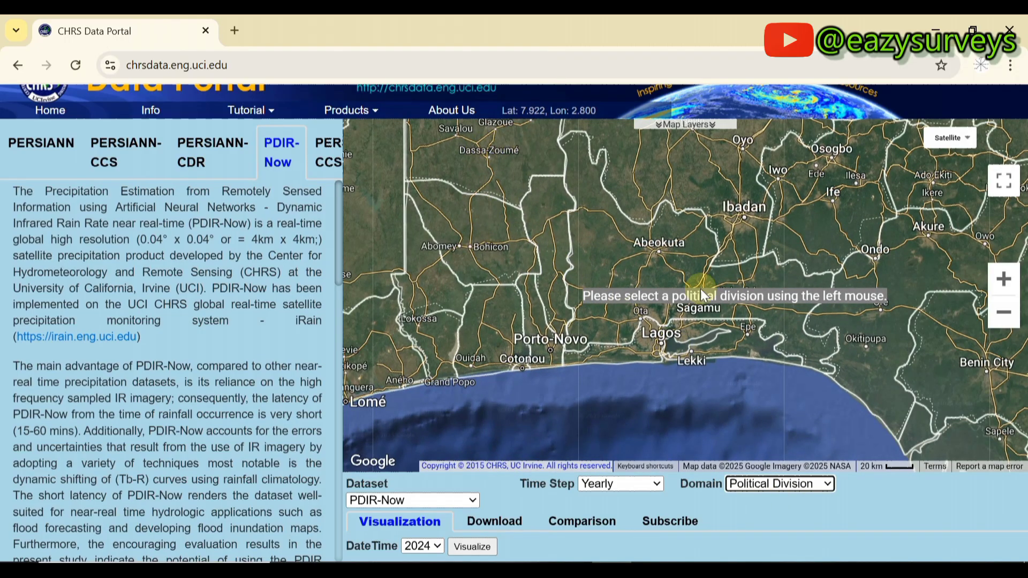
pyautogui.scroll(-1, 714, 346)
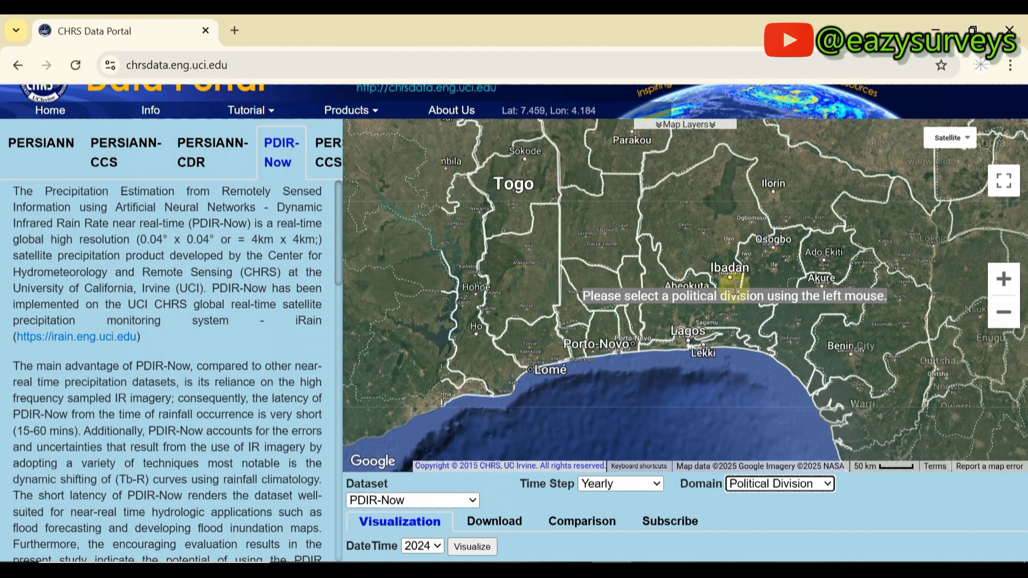
pyautogui.click(699, 307)
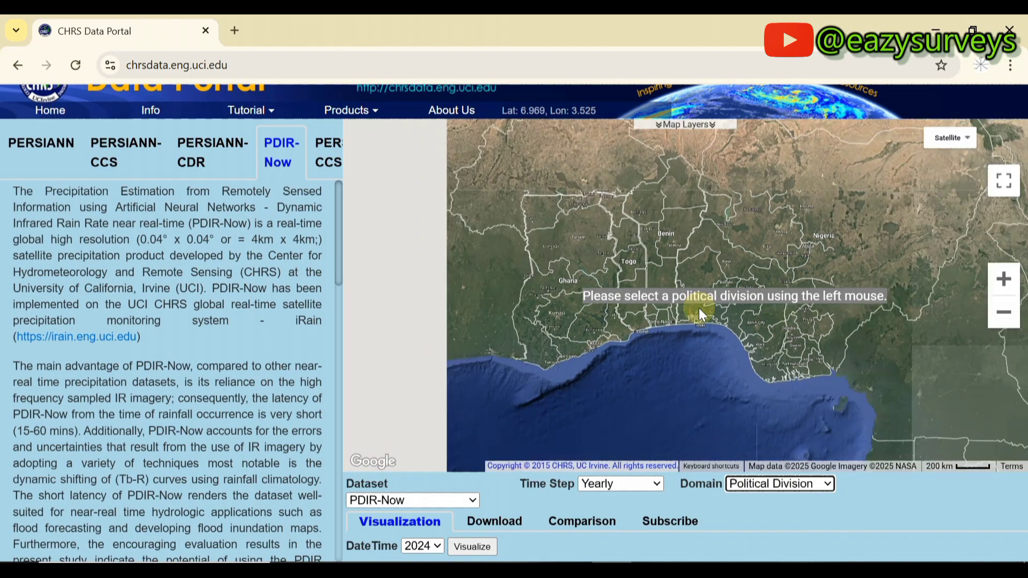
pyautogui.scroll(2, 699, 307)
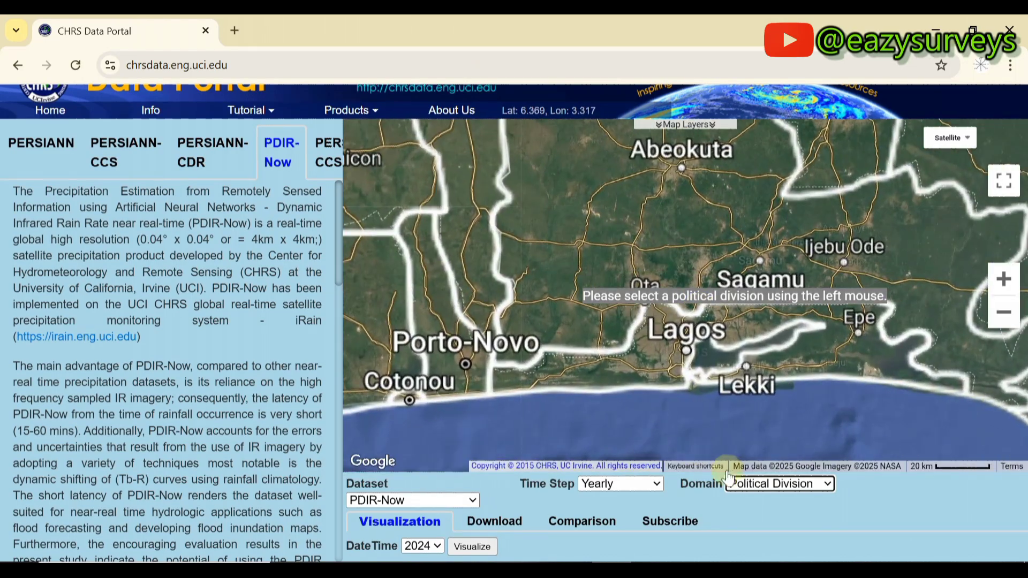
# Switch the domain to User Shapefile and dismiss the upload prompt without a file.
pyautogui.click(788, 486)
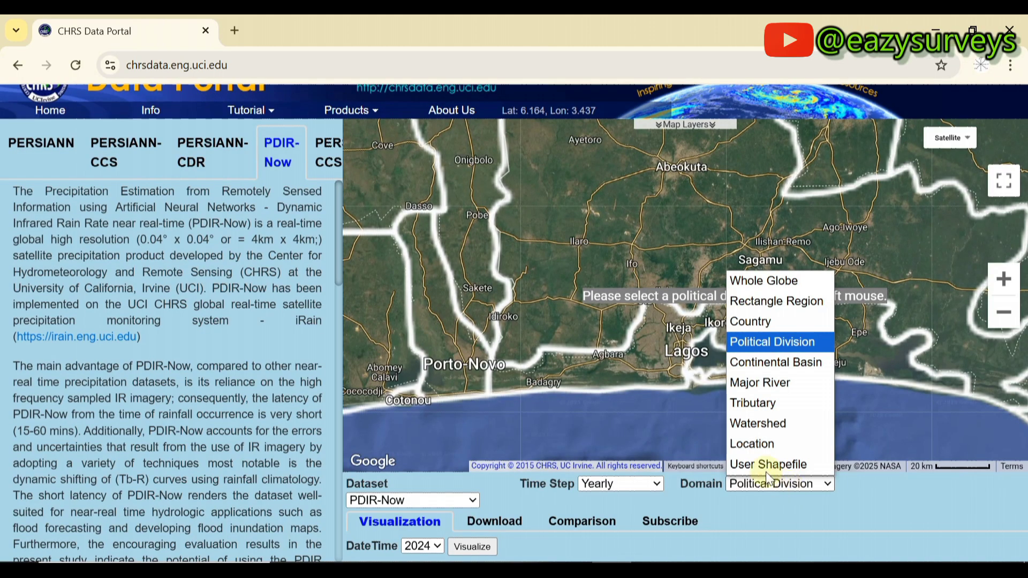
pyautogui.click(778, 464)
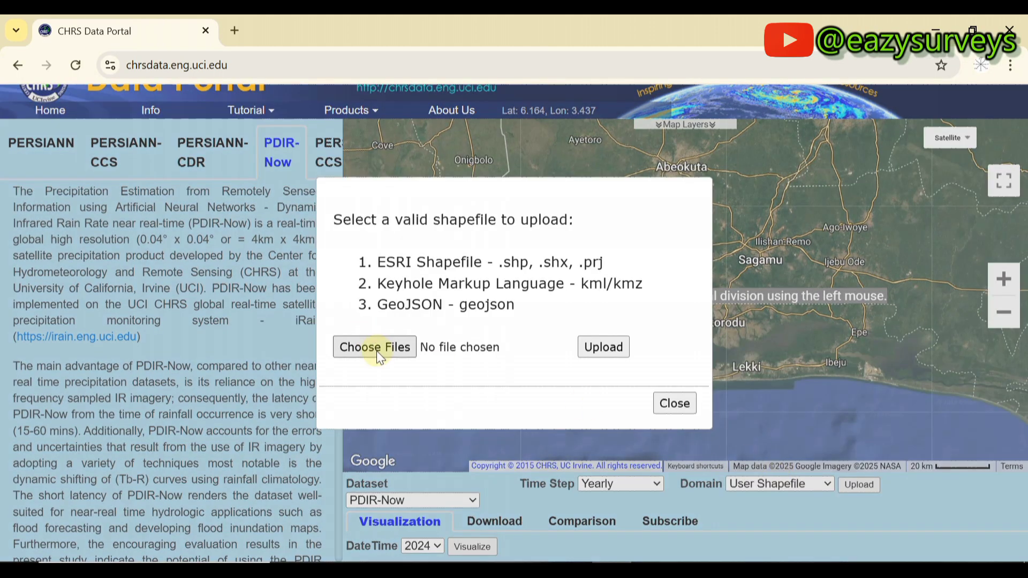
pyautogui.click(670, 405)
pyautogui.click(808, 480)
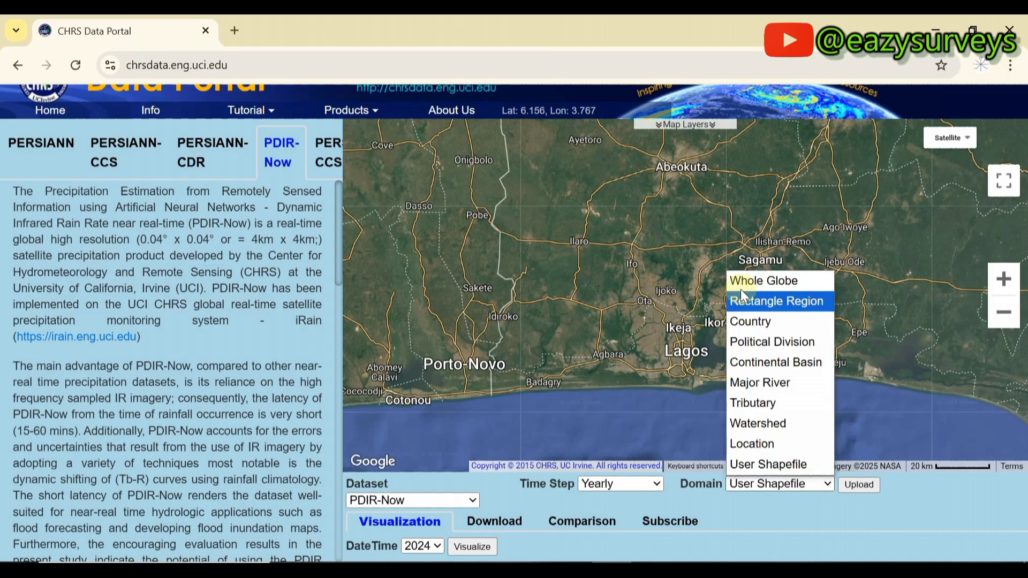
# Draw a rectangle region from Ifo to Lekki spanning 6.411–6.774 N and 3.153–3.593 E.
pyautogui.click(768, 301)
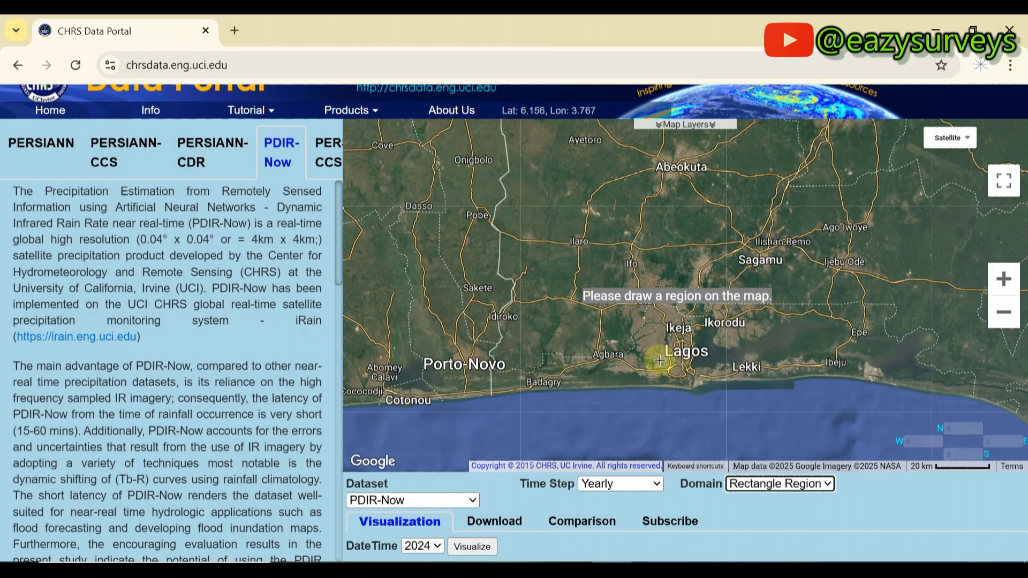
pyautogui.scroll(1, 696, 333)
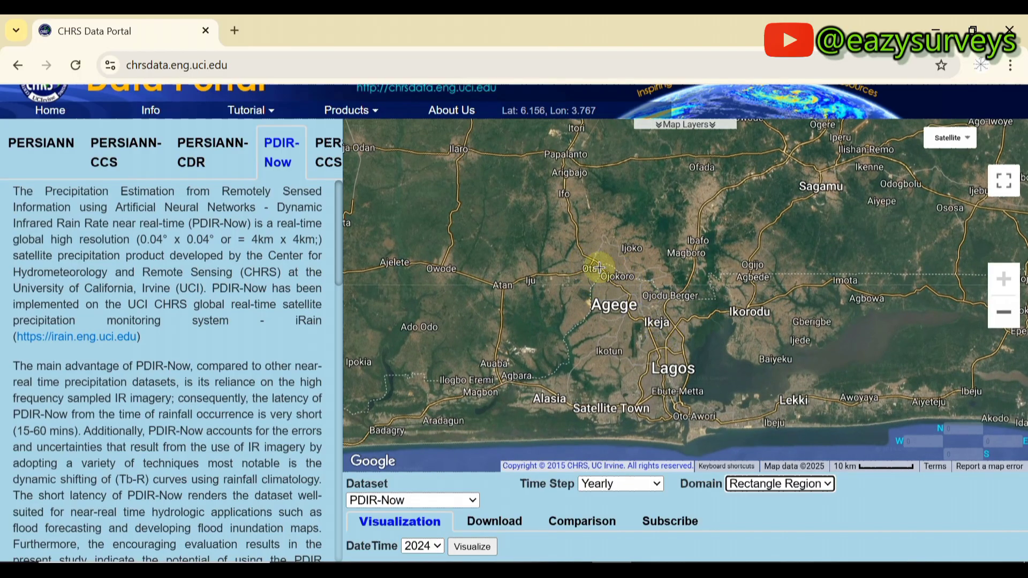
pyautogui.moveTo(540, 221); pyautogui.dragTo(798, 435)
pyautogui.click(699, 313)
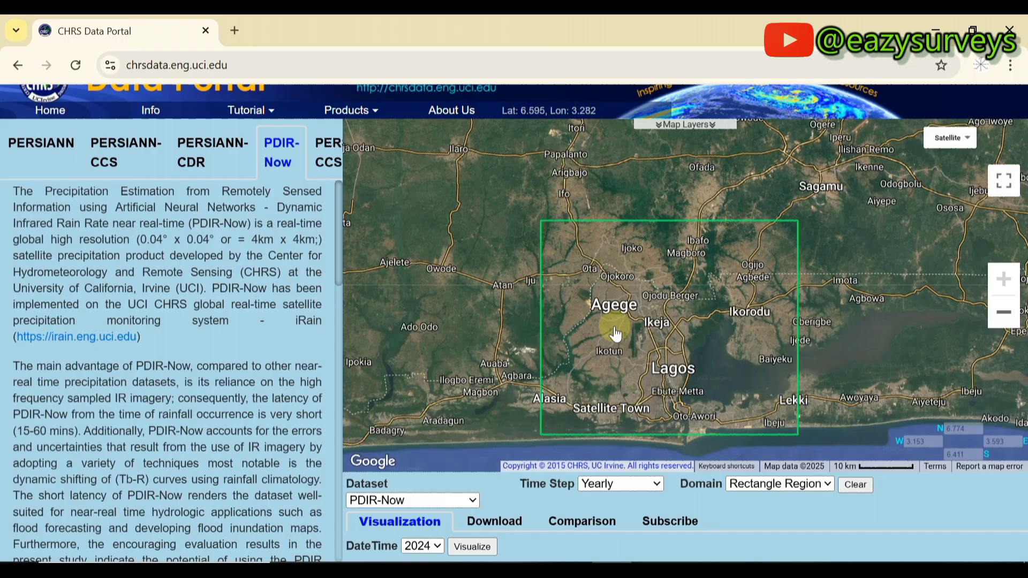
pyautogui.click(437, 546)
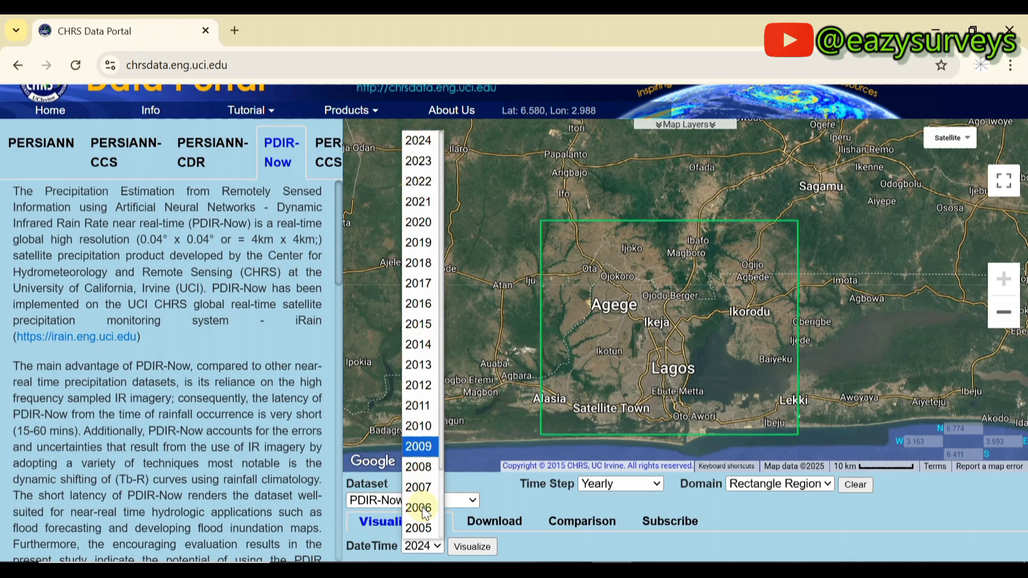
pyautogui.scroll(-2, 431, 528)
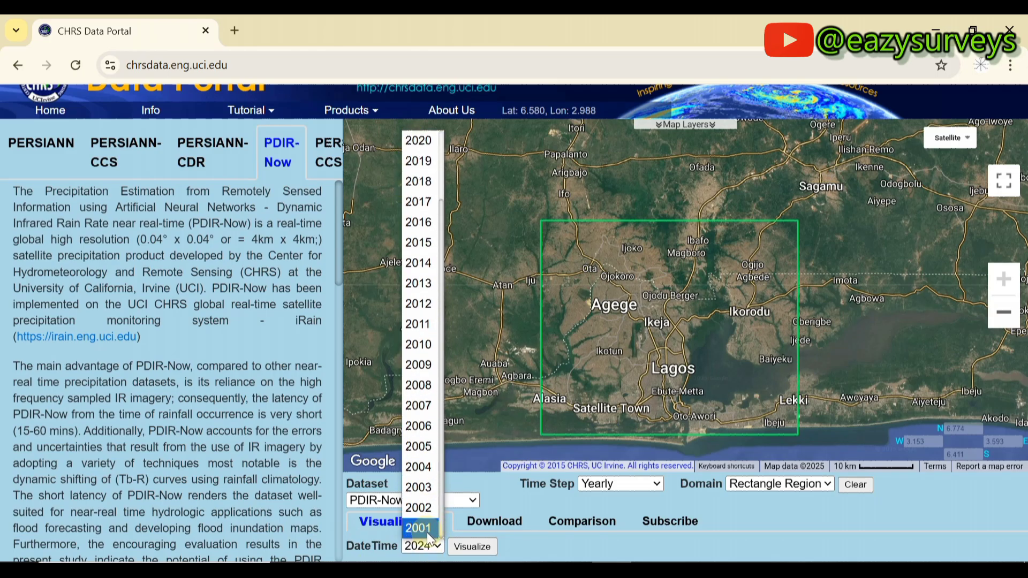
pyautogui.scroll(2, 423, 268)
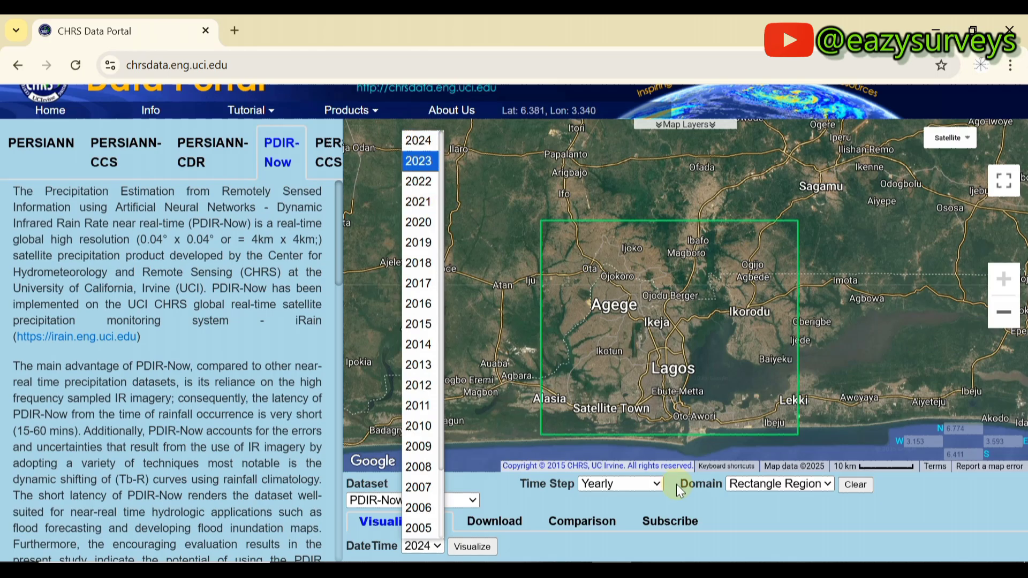
pyautogui.click(657, 483)
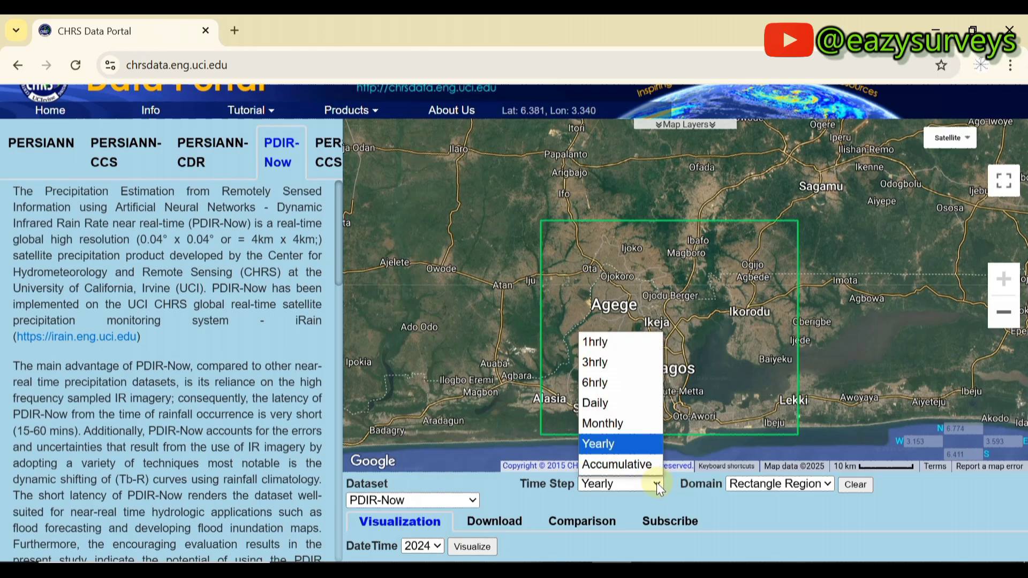
pyautogui.click(619, 431)
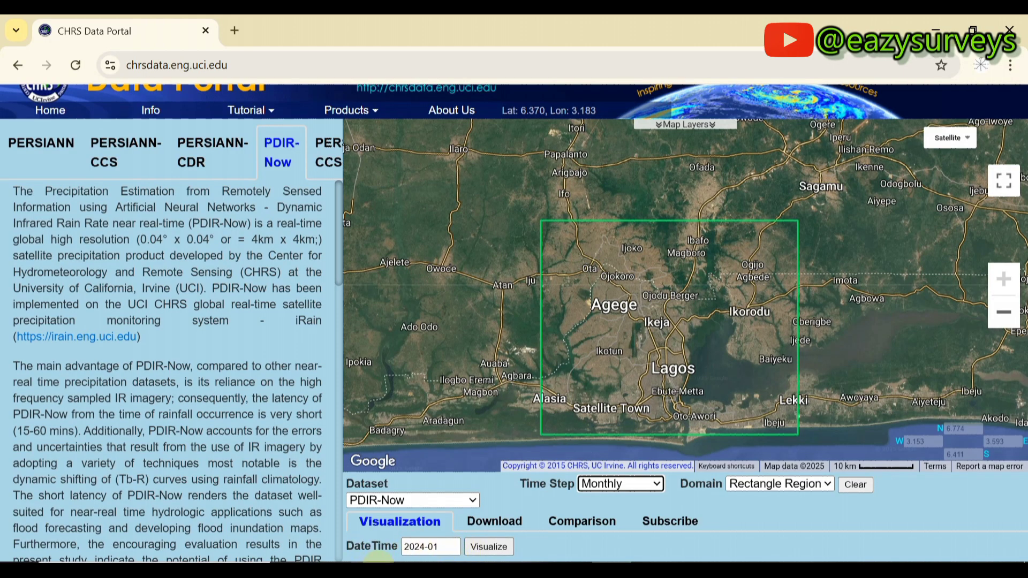
pyautogui.click(450, 549)
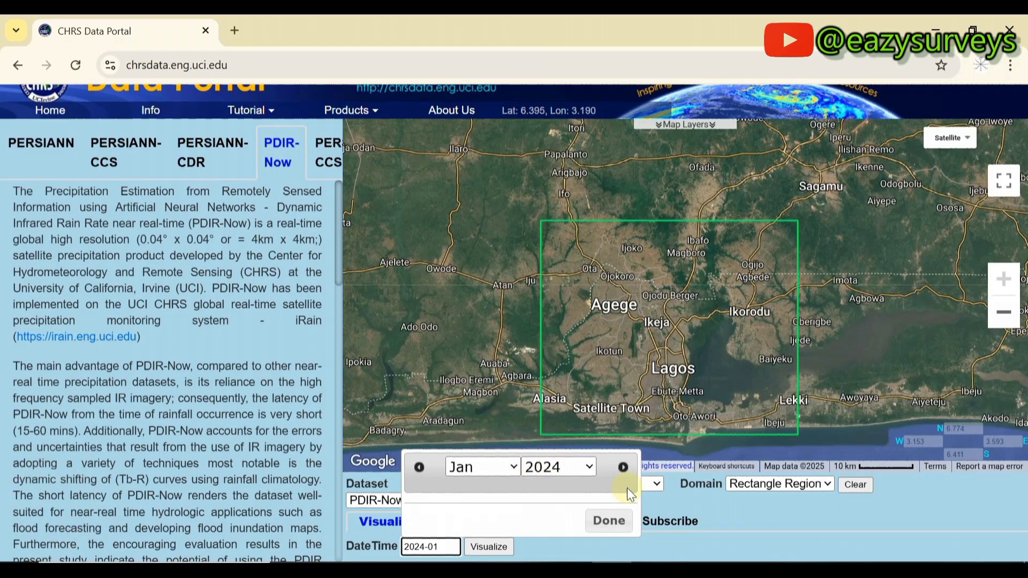
pyautogui.click(651, 484)
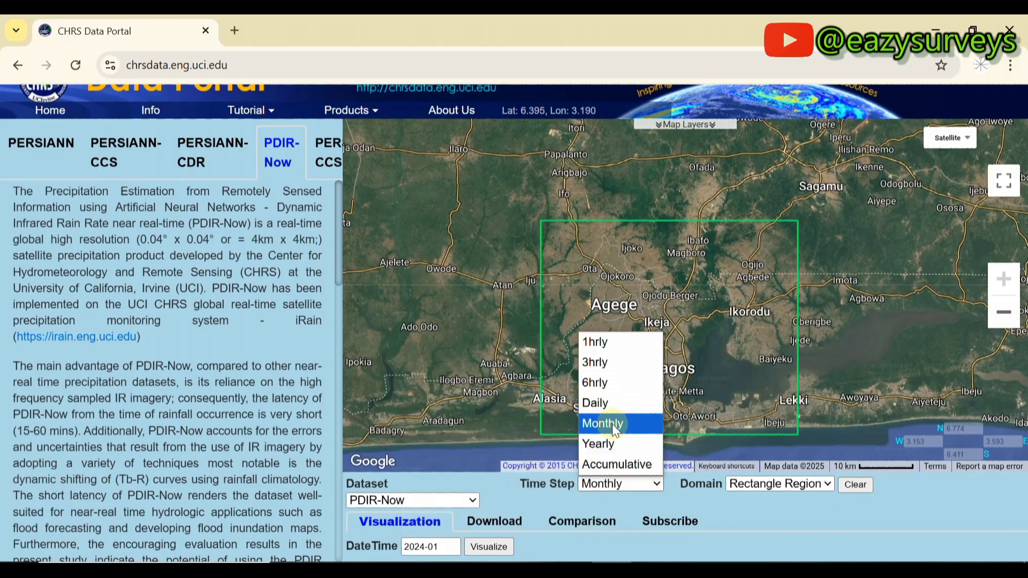
pyautogui.click(605, 446)
pyautogui.click(438, 546)
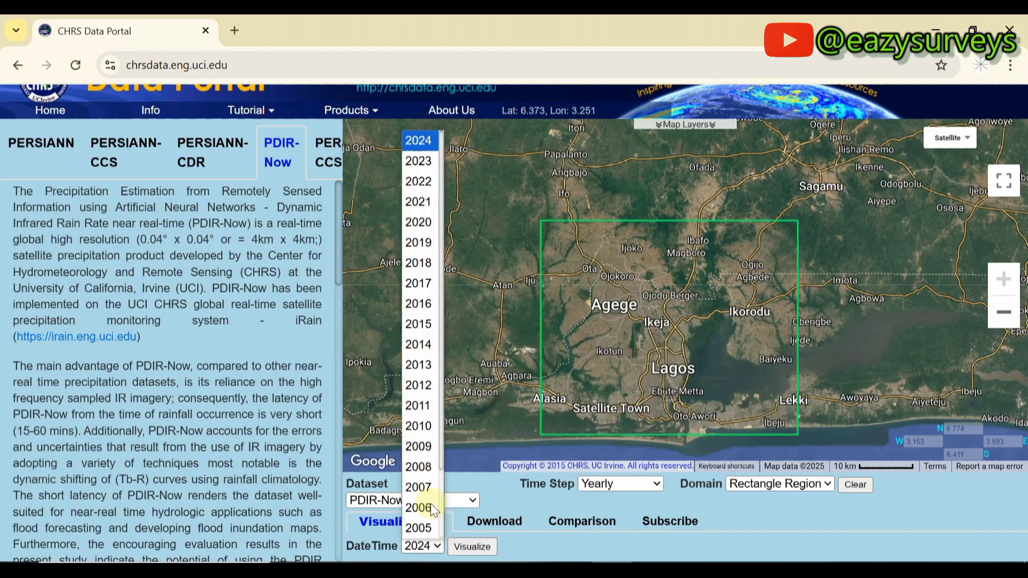
pyautogui.click(425, 141)
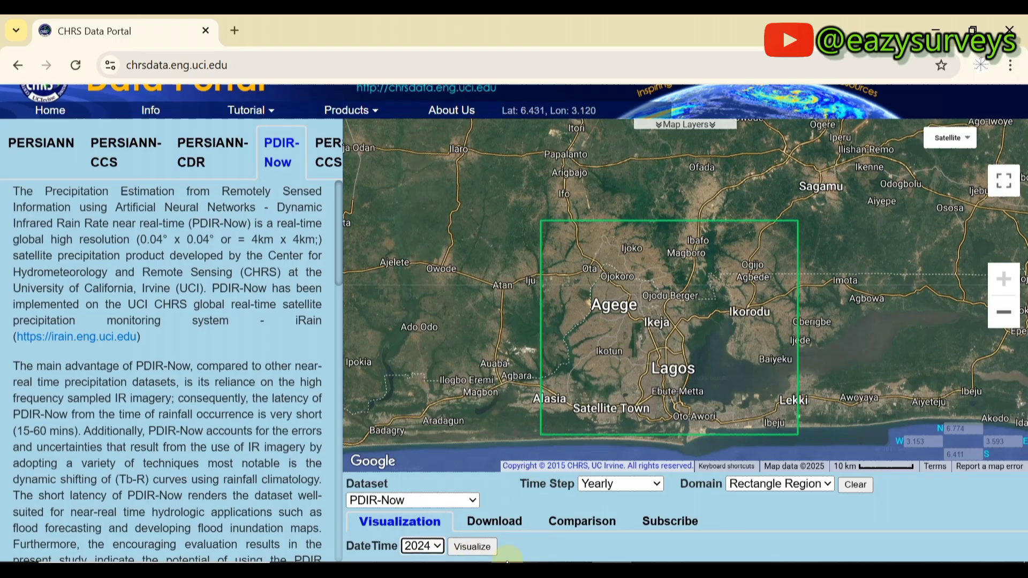
pyautogui.click(473, 547)
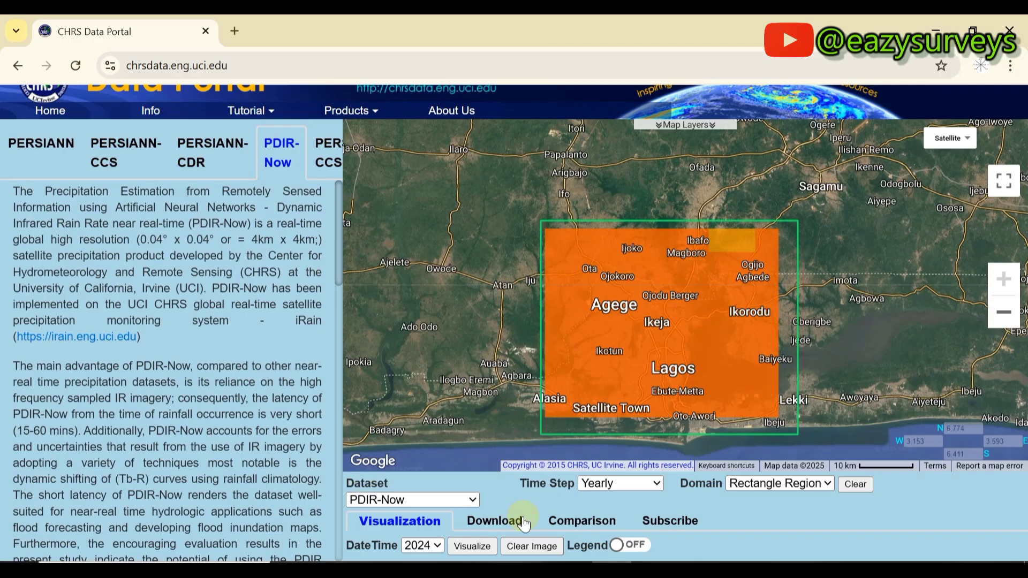
pyautogui.click(527, 552)
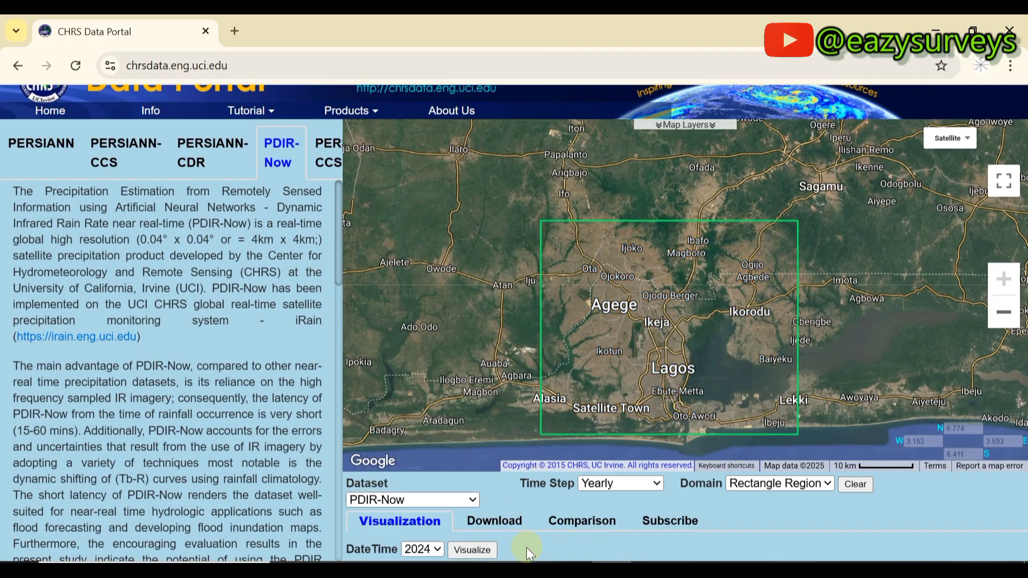
# In the Download tab, set the DateTime range from 2023 to 2024.
pyautogui.click(506, 531)
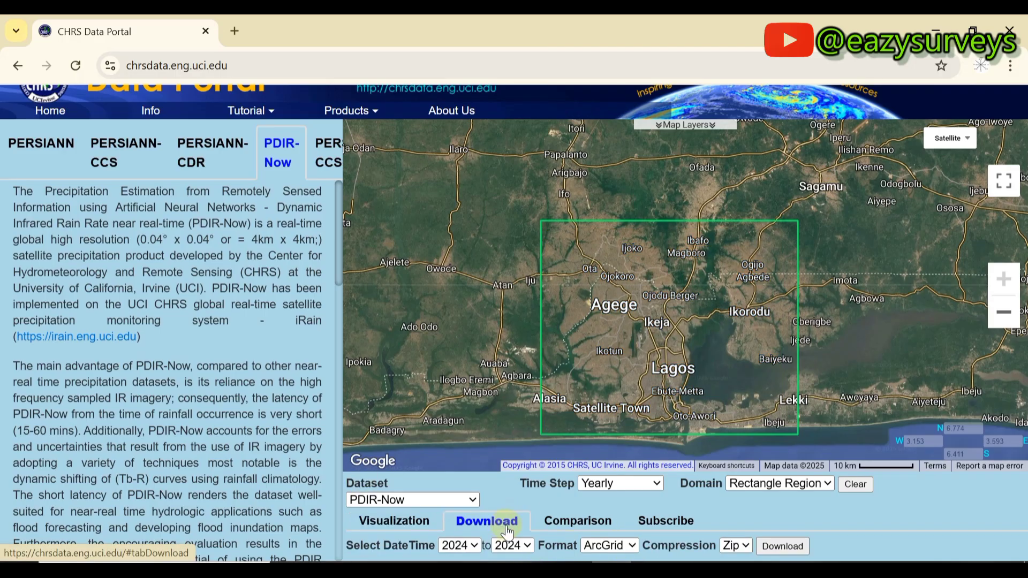
pyautogui.click(474, 545)
pyautogui.click(474, 548)
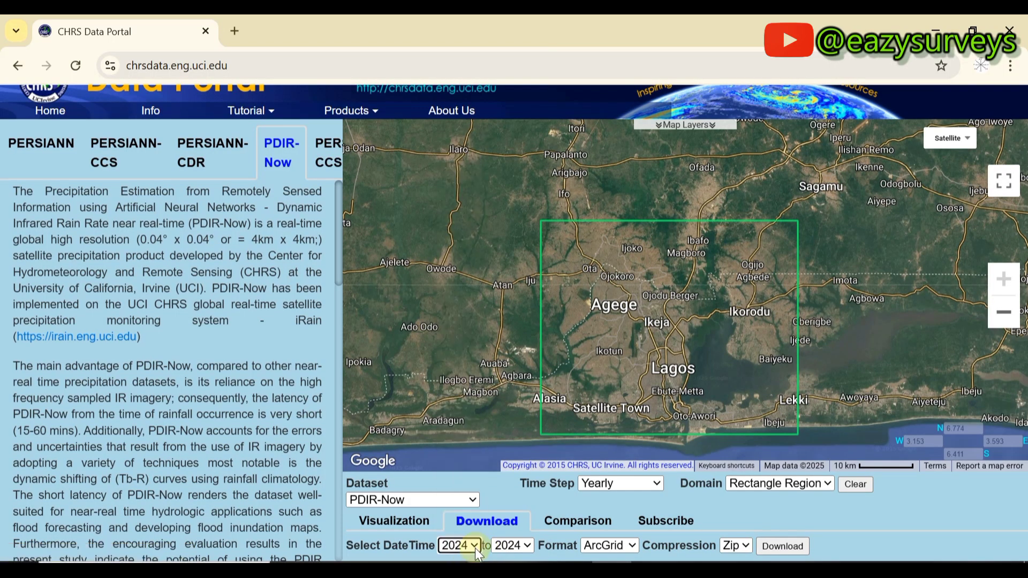
pyautogui.click(526, 545)
pyautogui.click(525, 543)
pyautogui.click(474, 545)
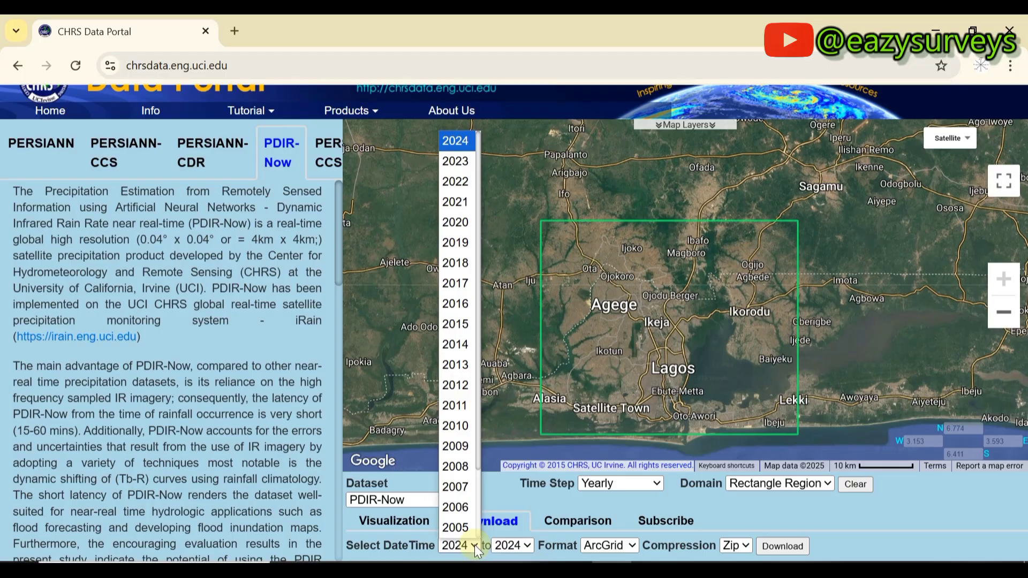
pyautogui.click(465, 167)
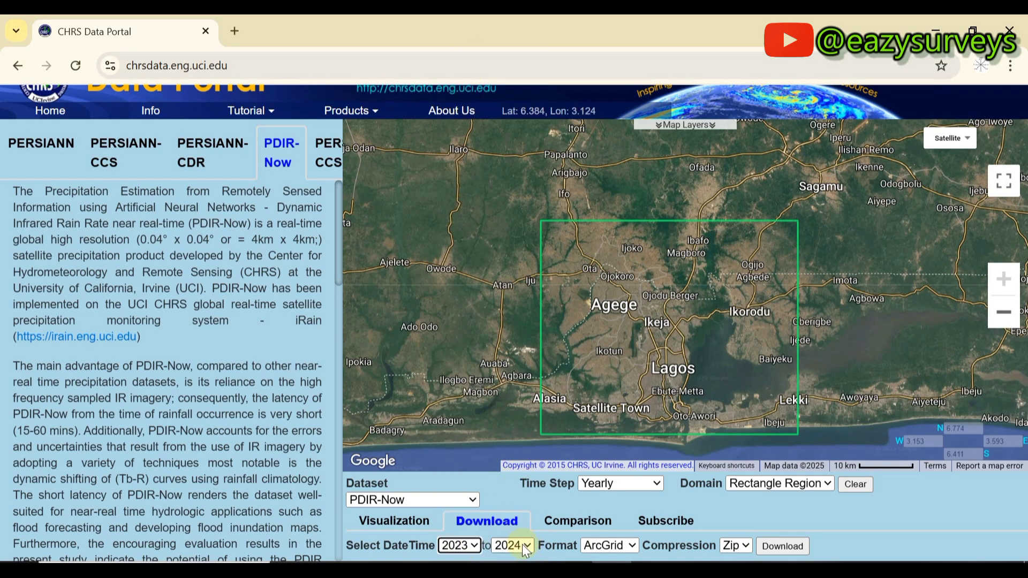
# Choose Tif as the output format and keep Zip compression.
pyautogui.click(634, 546)
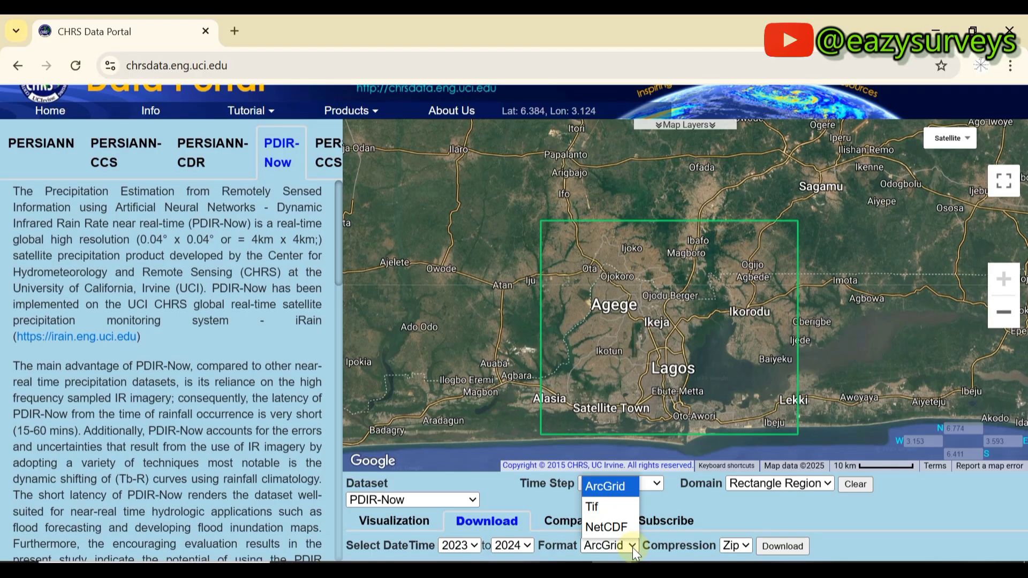
pyautogui.click(603, 508)
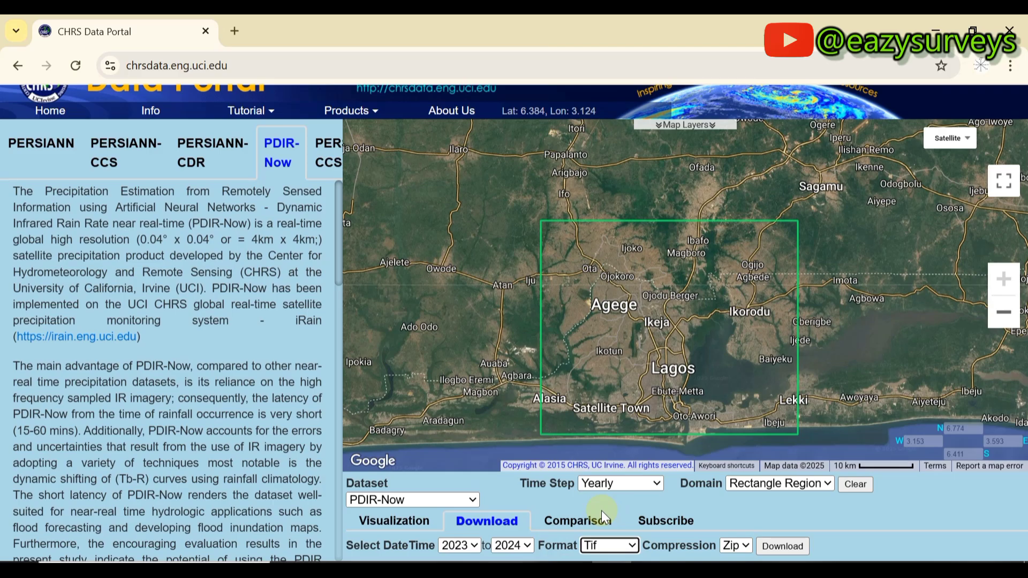
pyautogui.click(749, 544)
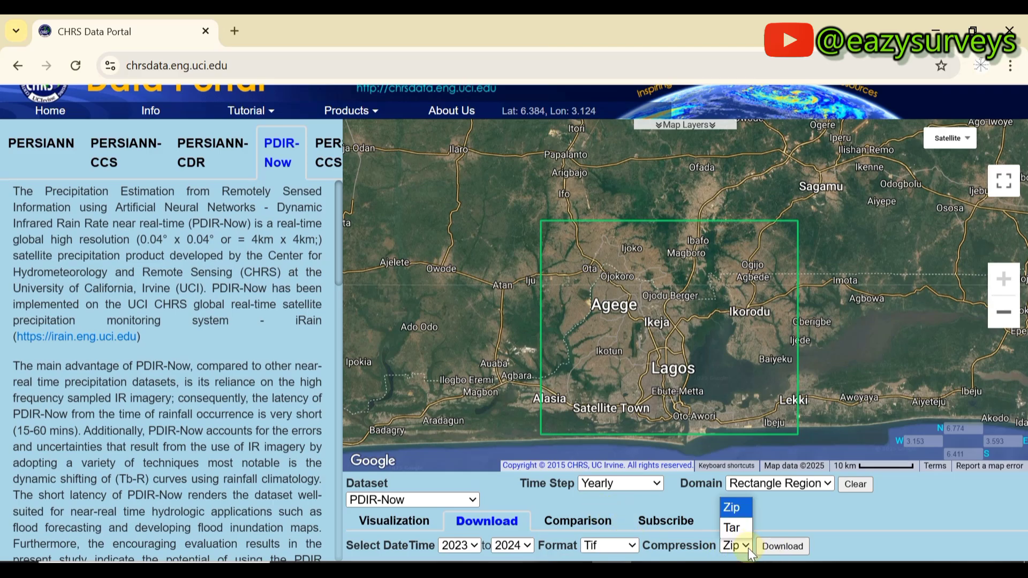
pyautogui.press('Down')
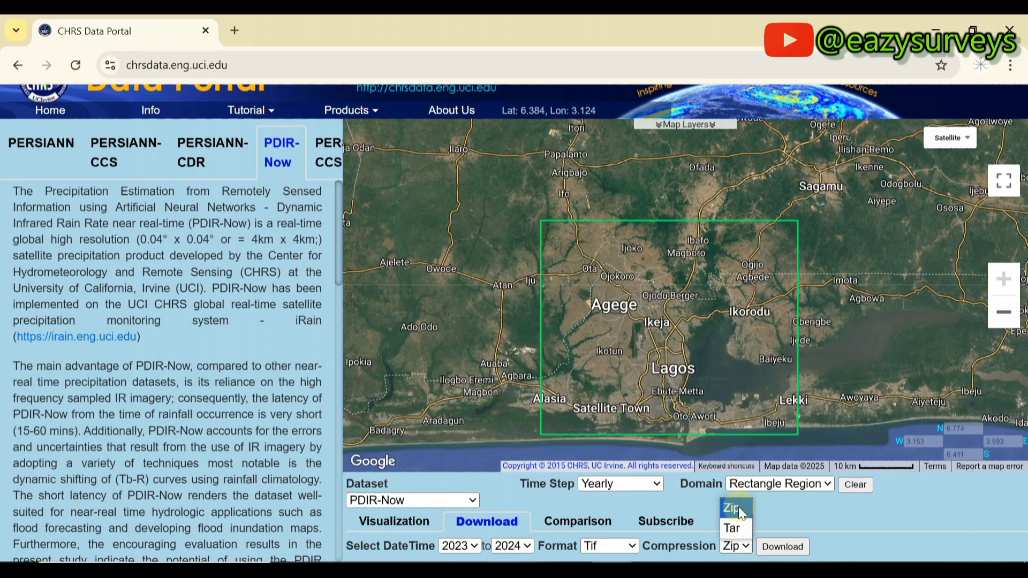
pyautogui.click(738, 506)
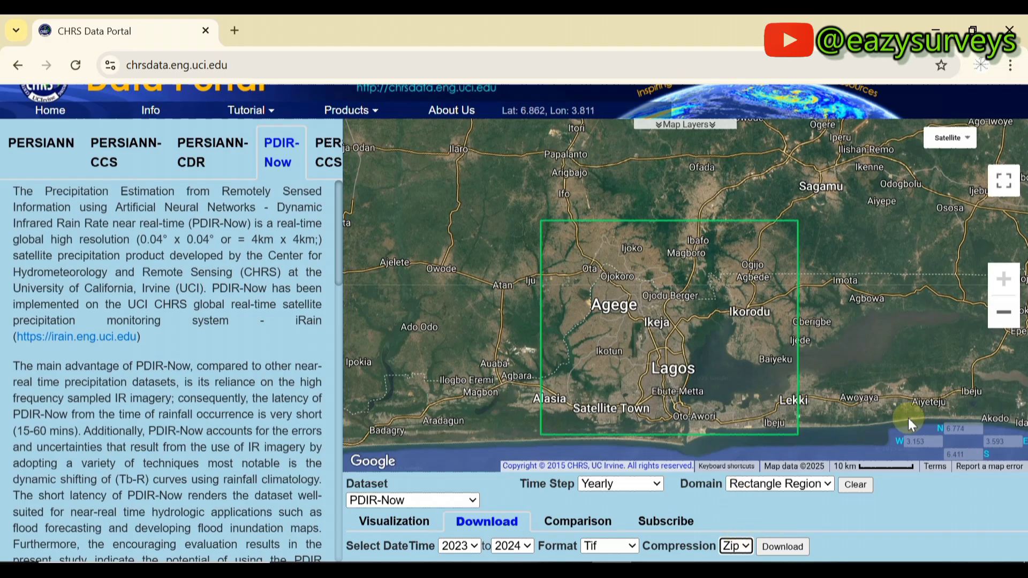
# Request the download, enter the user's e-mail address and submit to get the zip link.
pyautogui.click(788, 545)
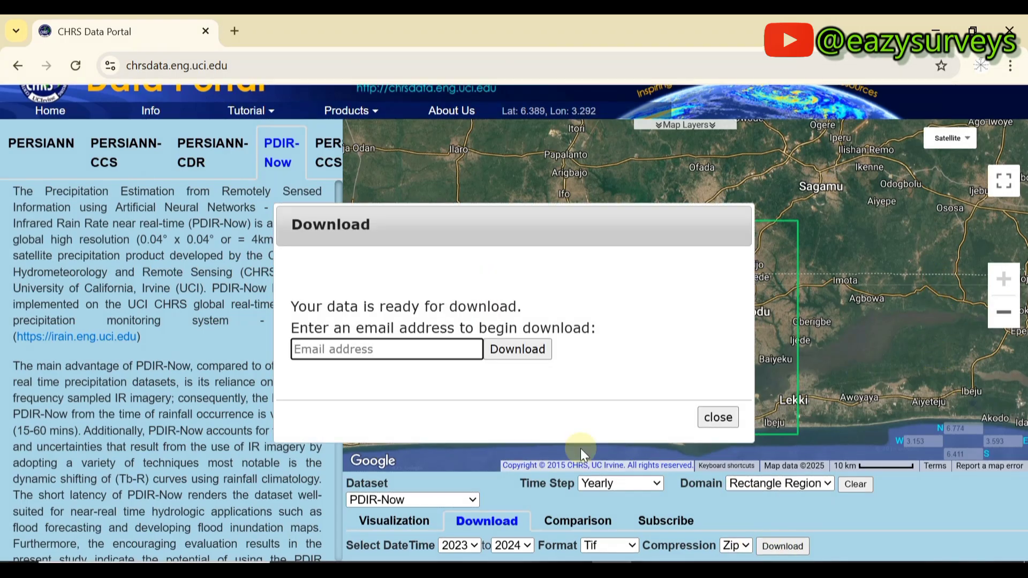
pyautogui.click(308, 350)
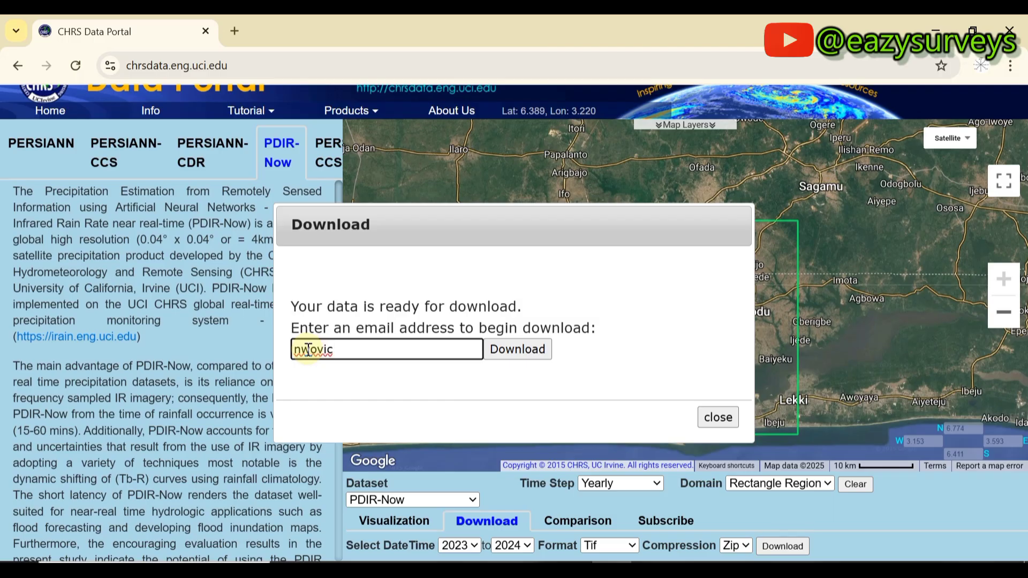
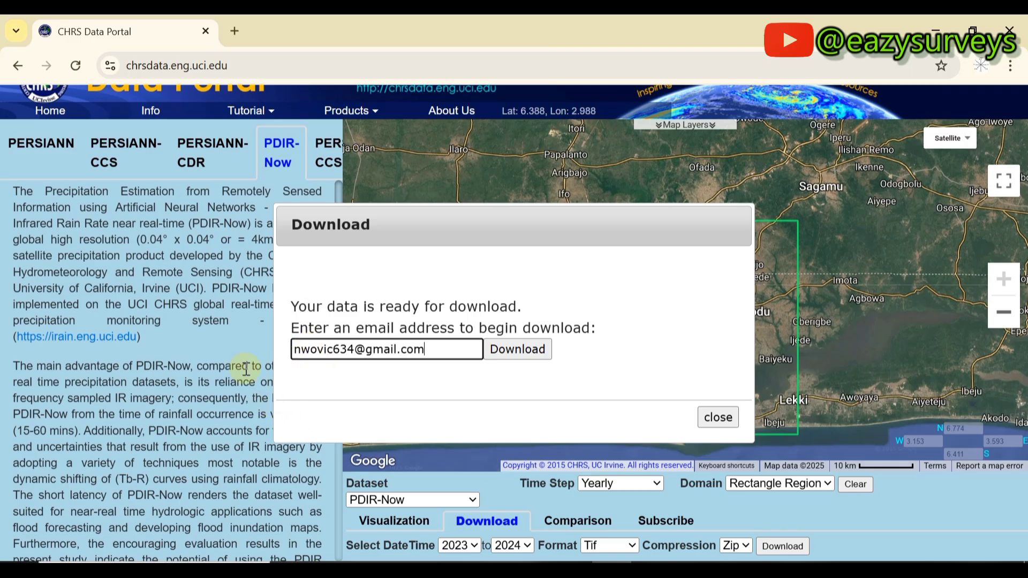
pyautogui.click(517, 351)
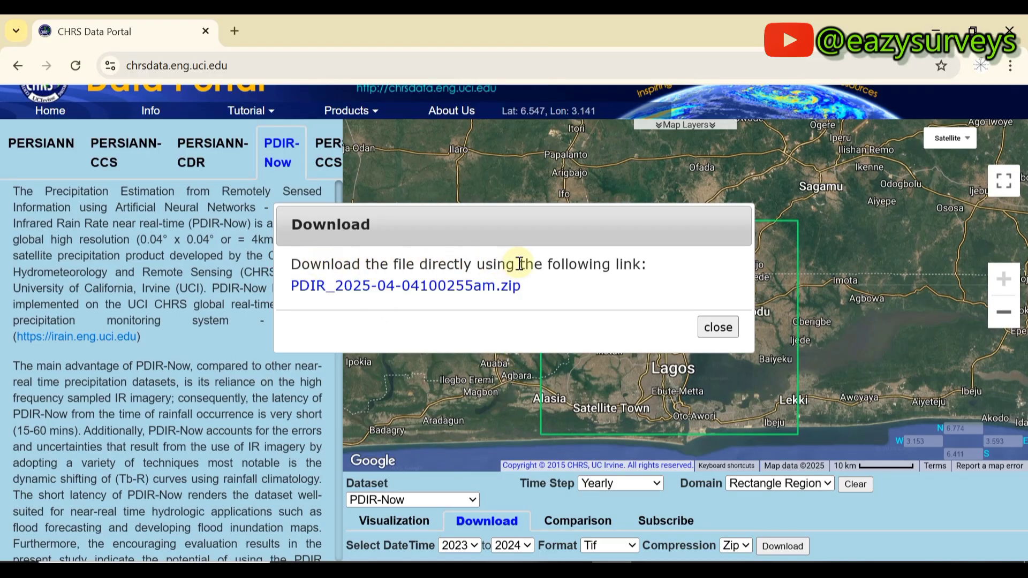
pyautogui.click(417, 293)
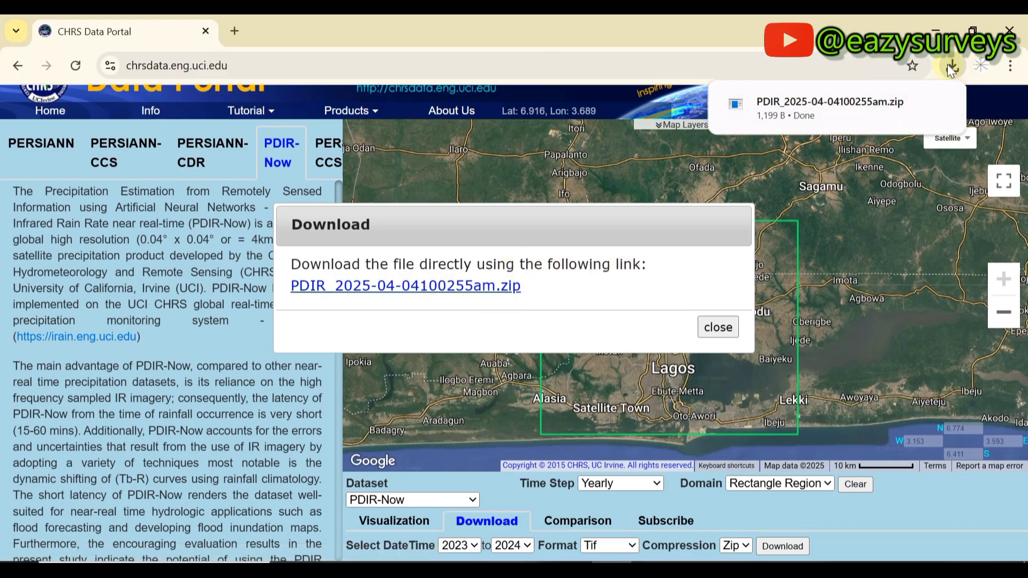
pyautogui.click(947, 64)
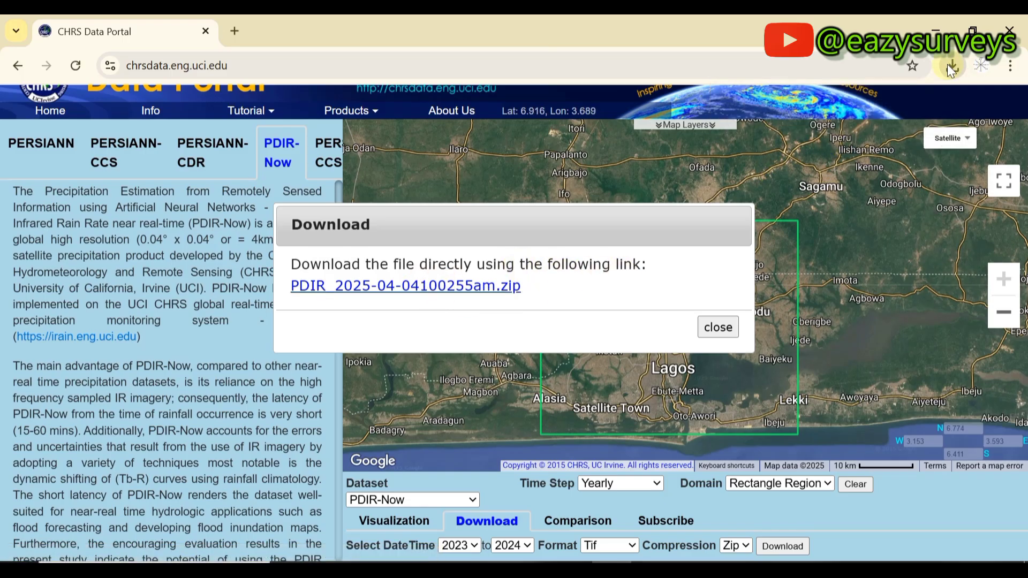
pyautogui.click(1011, 65)
pyautogui.click(821, 305)
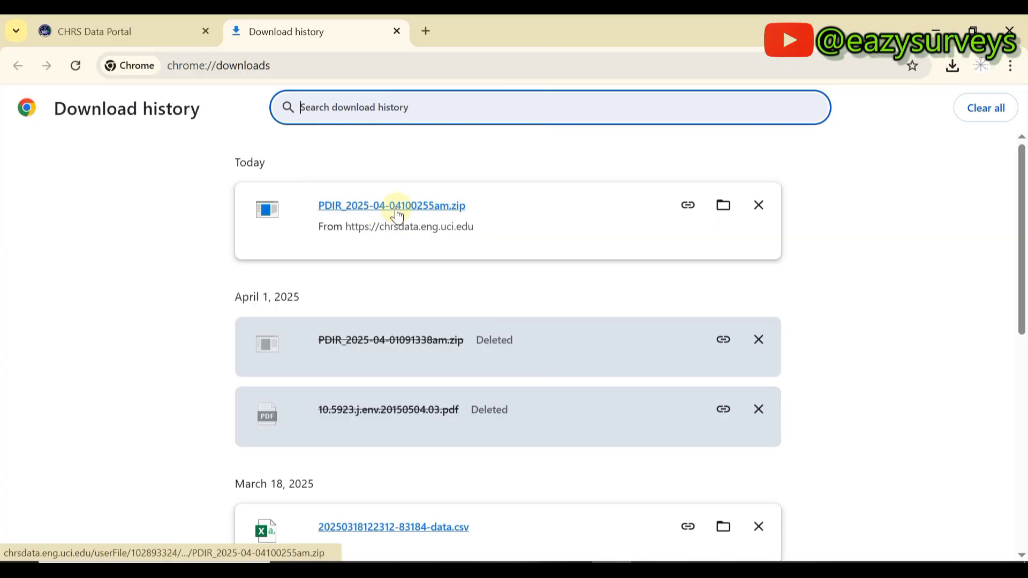
# Copy the downloaded PDIR zip into the PLANS folder.
pyautogui.click(723, 205)
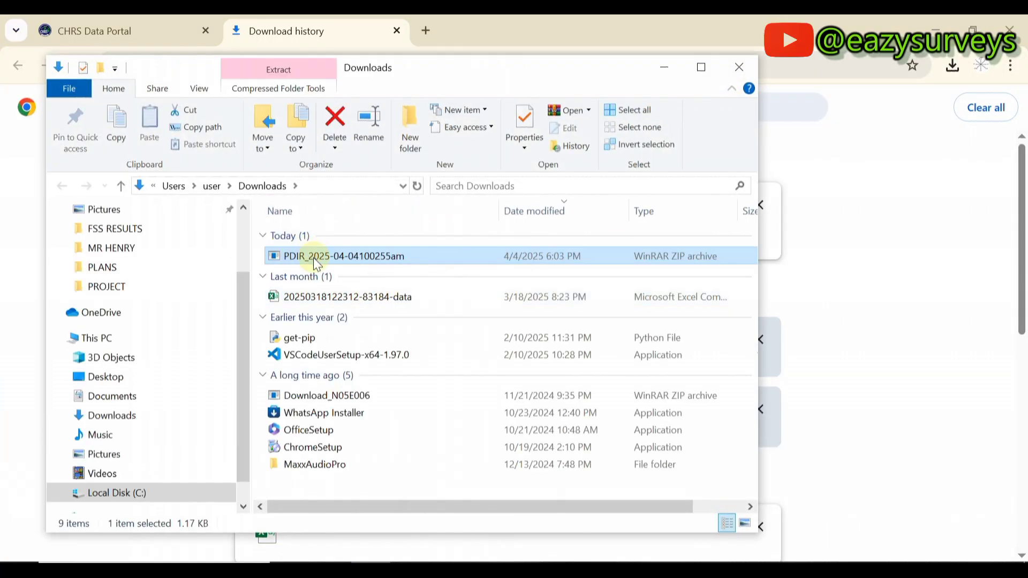
pyautogui.rightClick(317, 263)
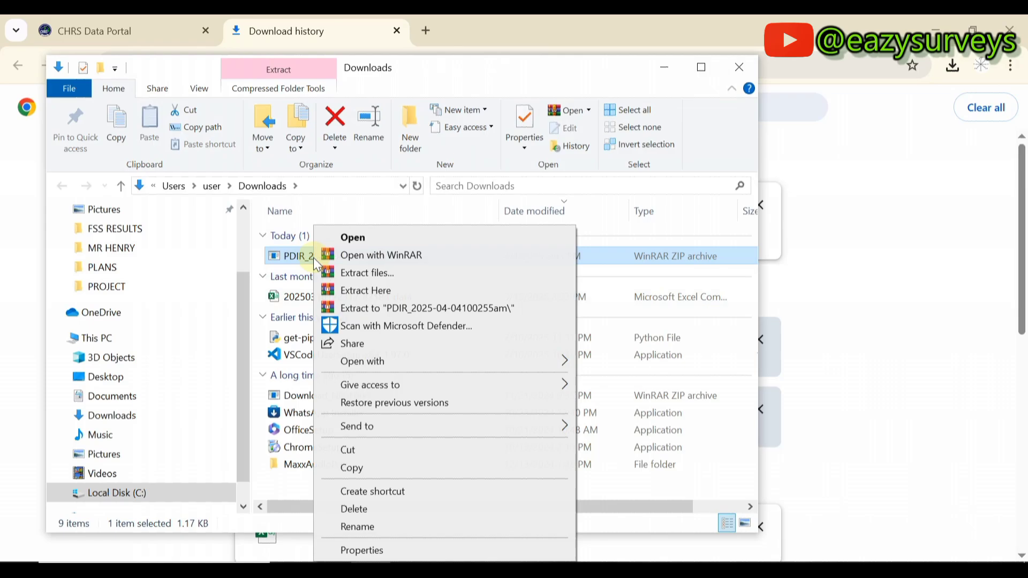
pyautogui.click(366, 464)
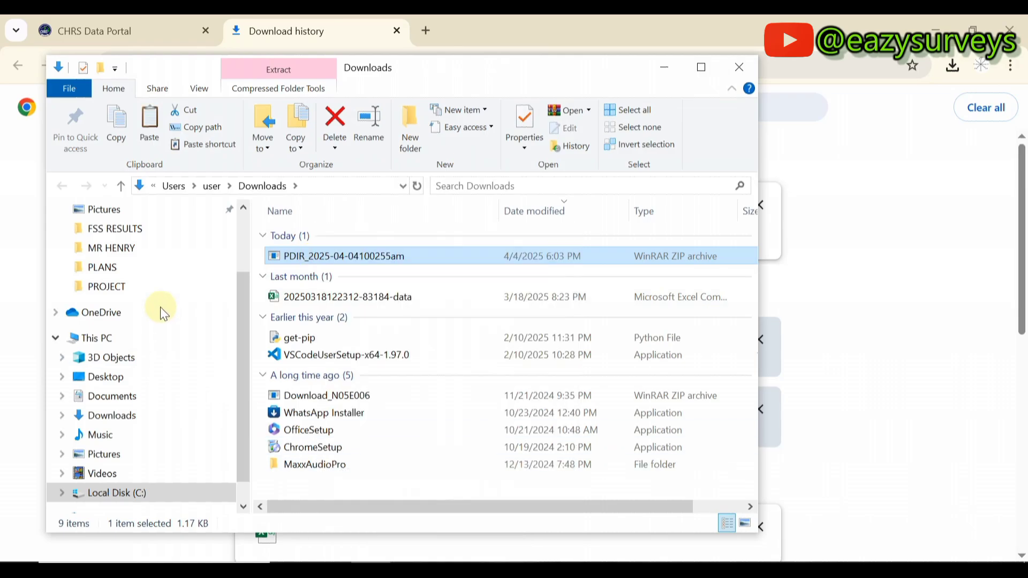
pyautogui.click(116, 271)
pyautogui.rightClick(117, 270)
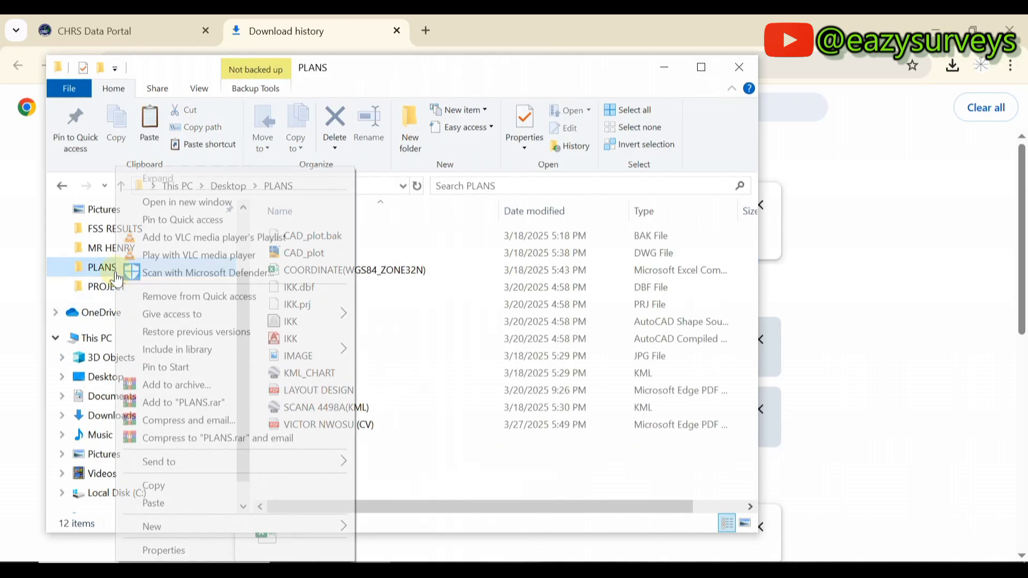
pyautogui.click(154, 501)
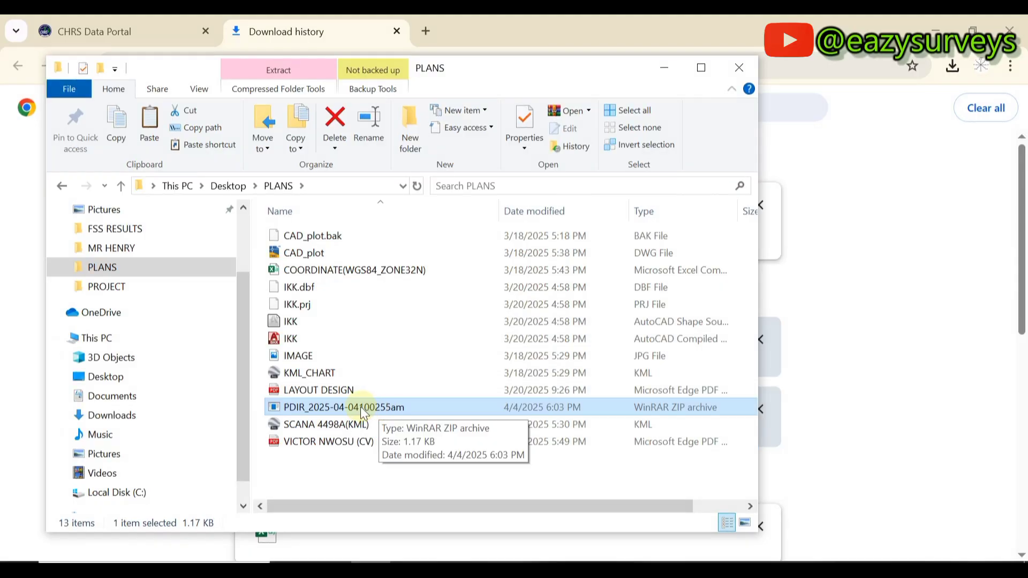
# Extract the zip into its own folder, open it to check PDIR_1y2023 and PDIR_1y2024, then close Explorer.
pyautogui.rightClick(330, 408)
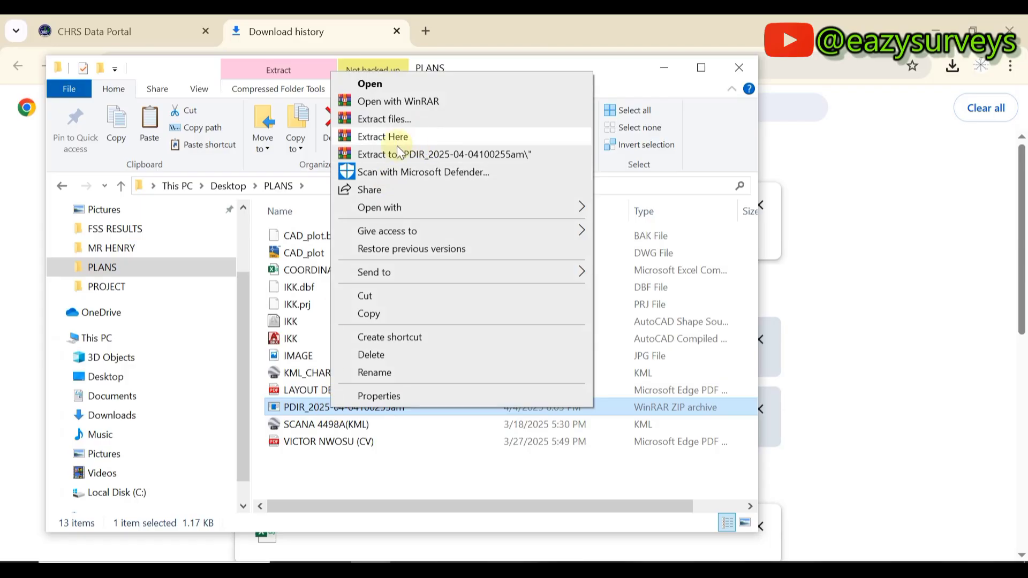
pyautogui.click(488, 155)
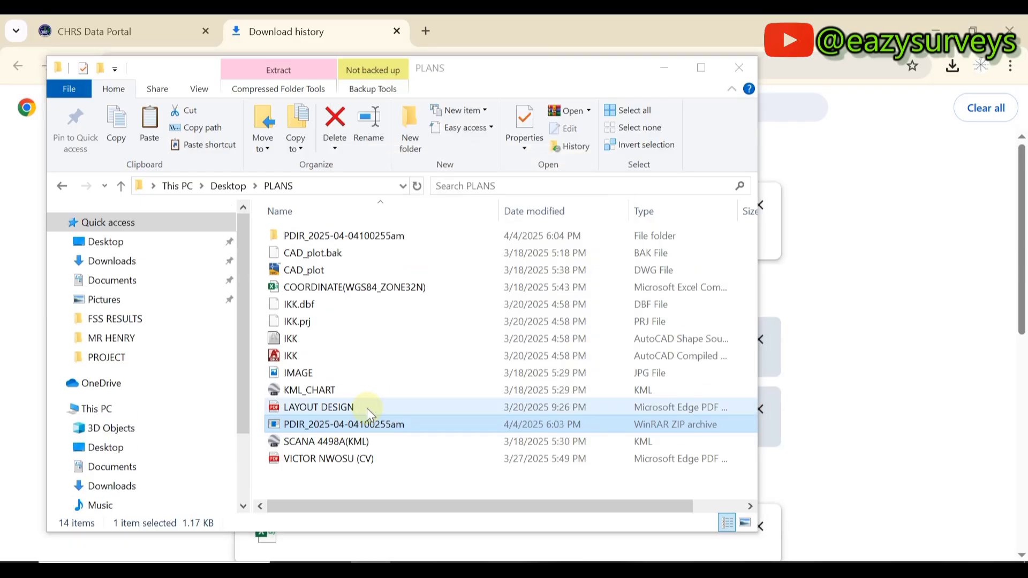
pyautogui.click(311, 235)
pyautogui.doubleClick(311, 235)
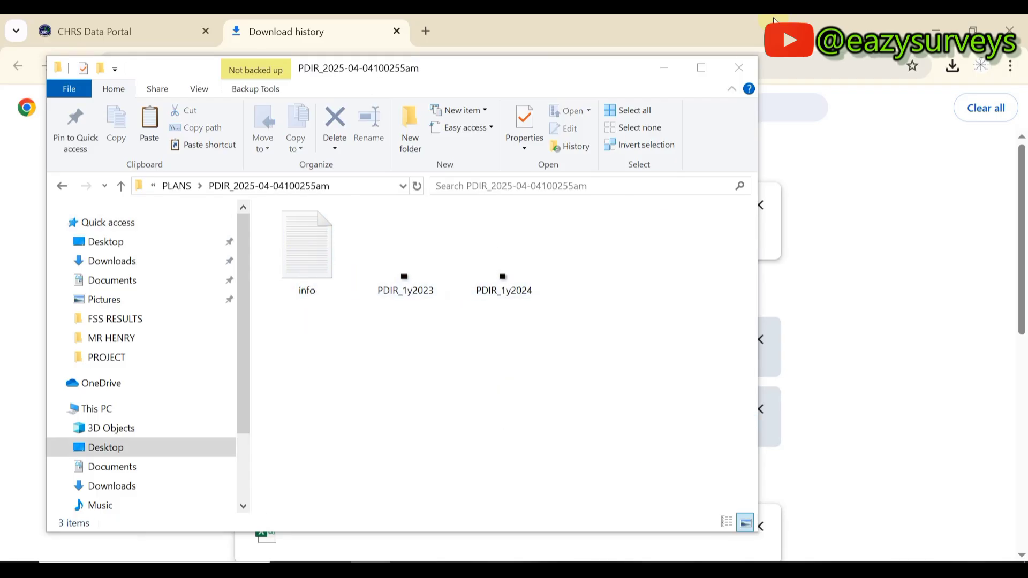
pyautogui.click(743, 65)
pyautogui.click(936, 21)
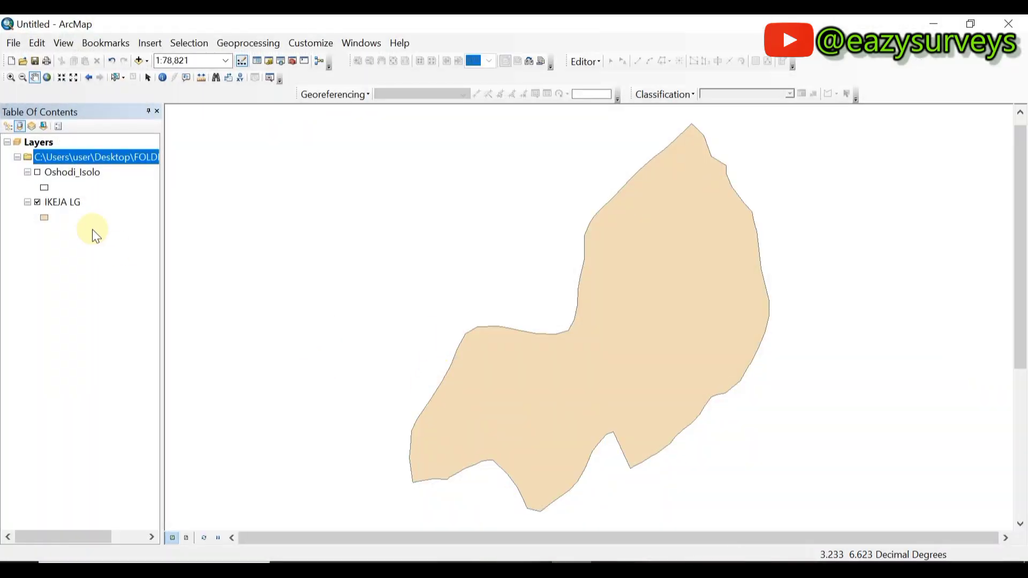
# Give the IKEJA LG boundary a Hollow symbol with outline width 1.
pyautogui.click(48, 216)
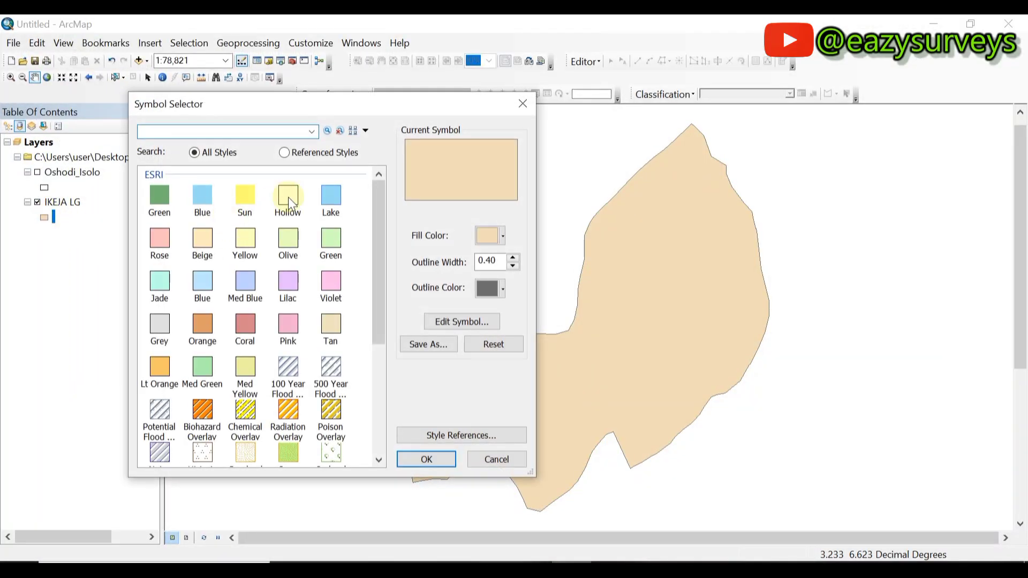
pyautogui.click(288, 197)
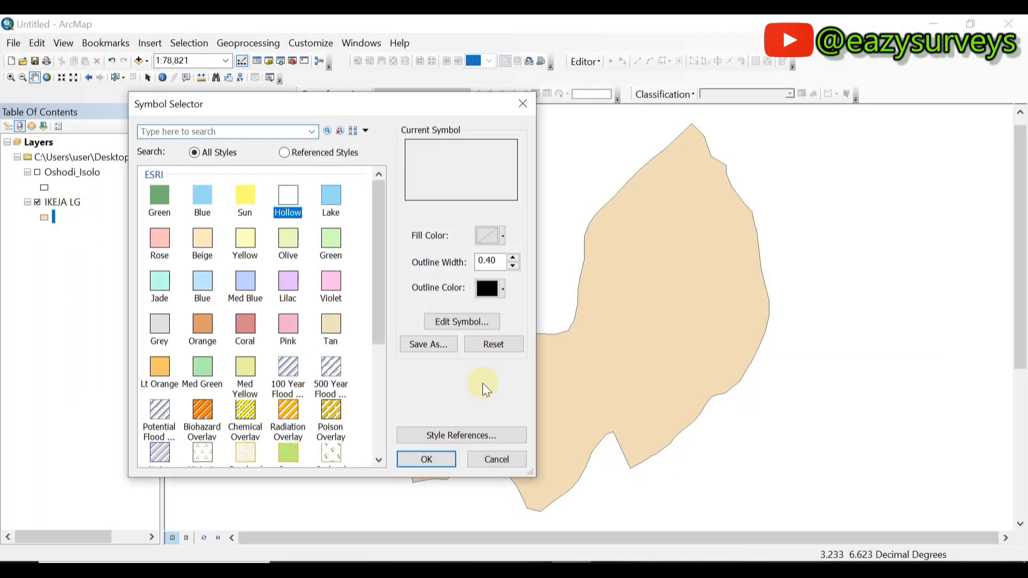
pyautogui.click(513, 257)
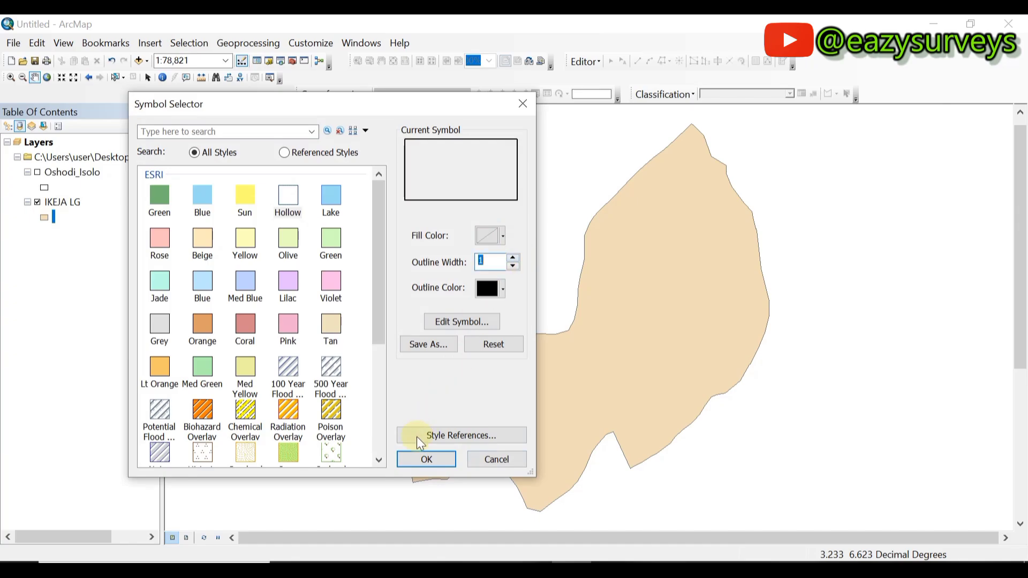
pyautogui.click(421, 462)
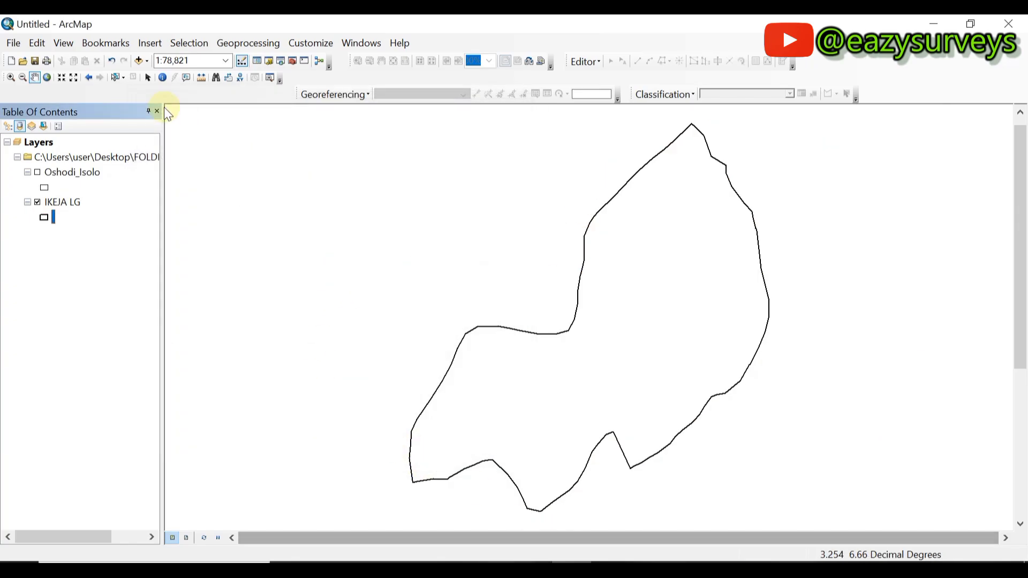
# In Add Data, connect to the Desktop PLANS folder.
pyautogui.click(139, 61)
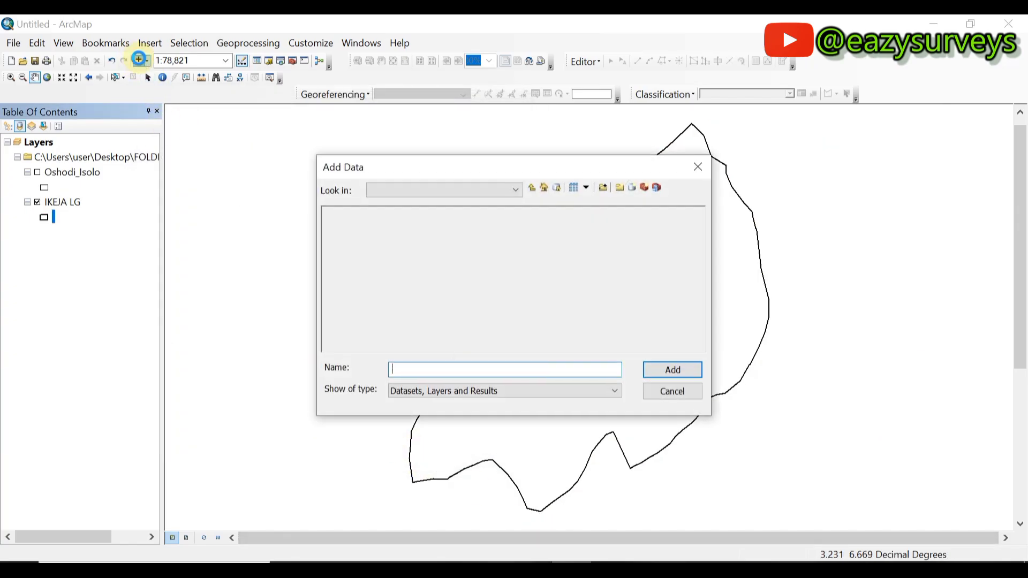
pyautogui.click(473, 191)
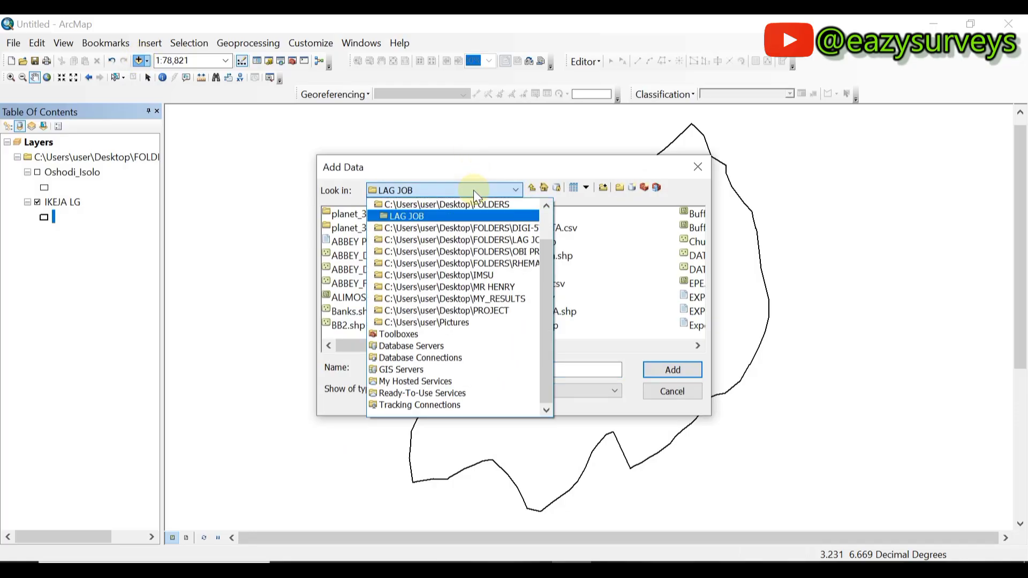
pyautogui.click(603, 187)
pyautogui.click(603, 188)
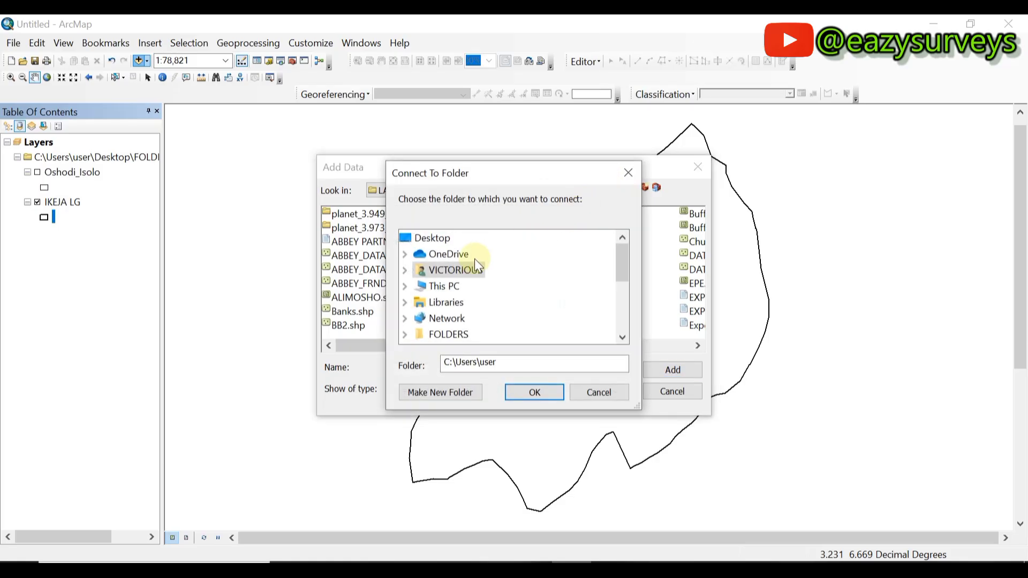
pyautogui.scroll(-4, 472, 257)
pyautogui.scroll(-1, 450, 300)
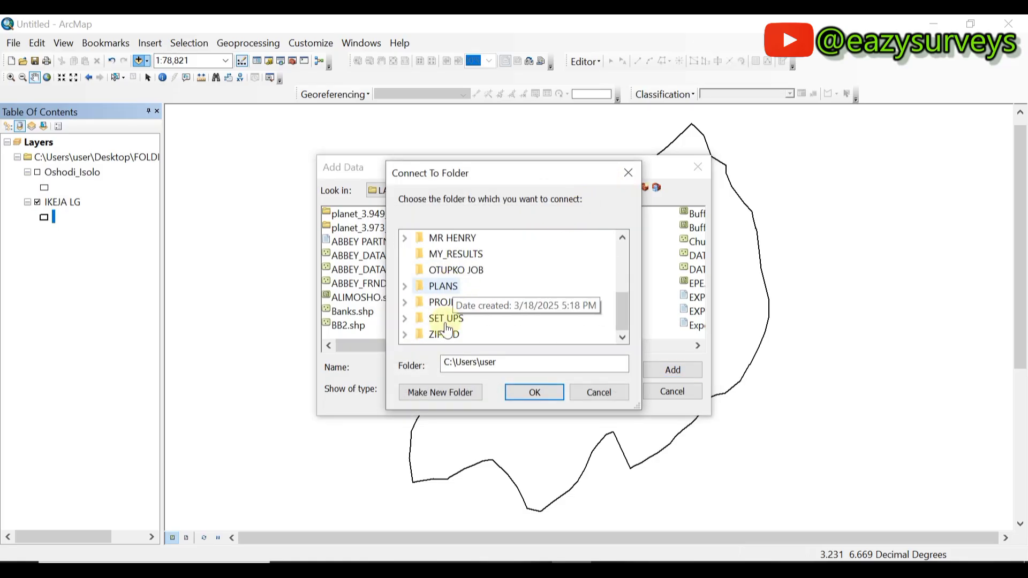
pyautogui.click(444, 286)
pyautogui.click(530, 395)
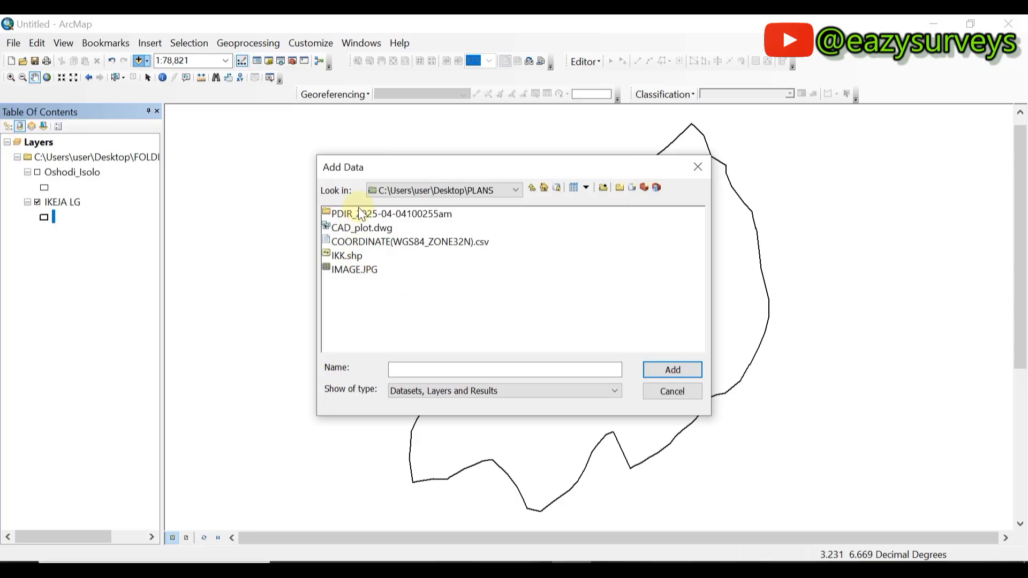
pyautogui.doubleClick(360, 214)
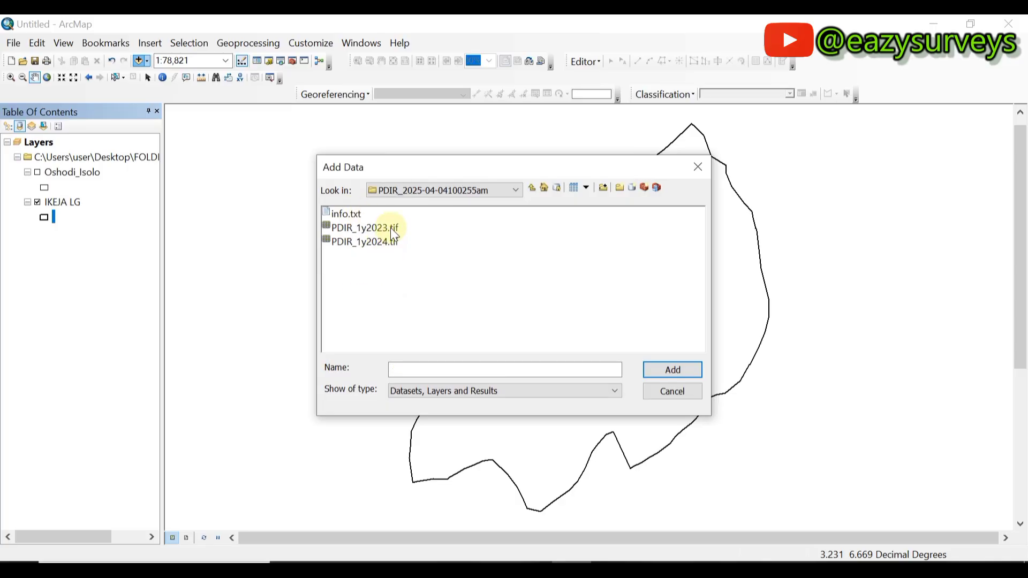
pyautogui.click(393, 248)
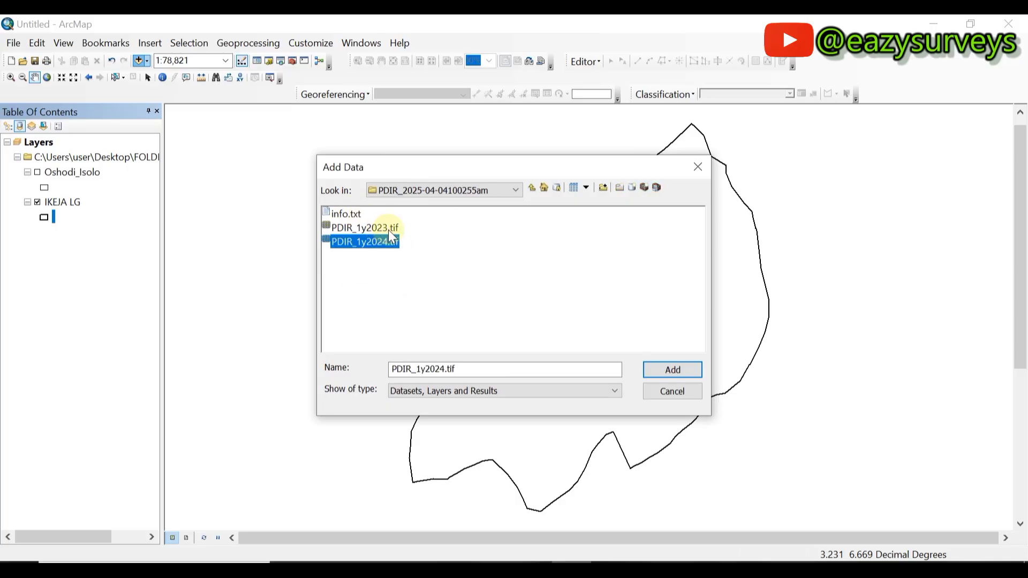
pyautogui.click(364, 243)
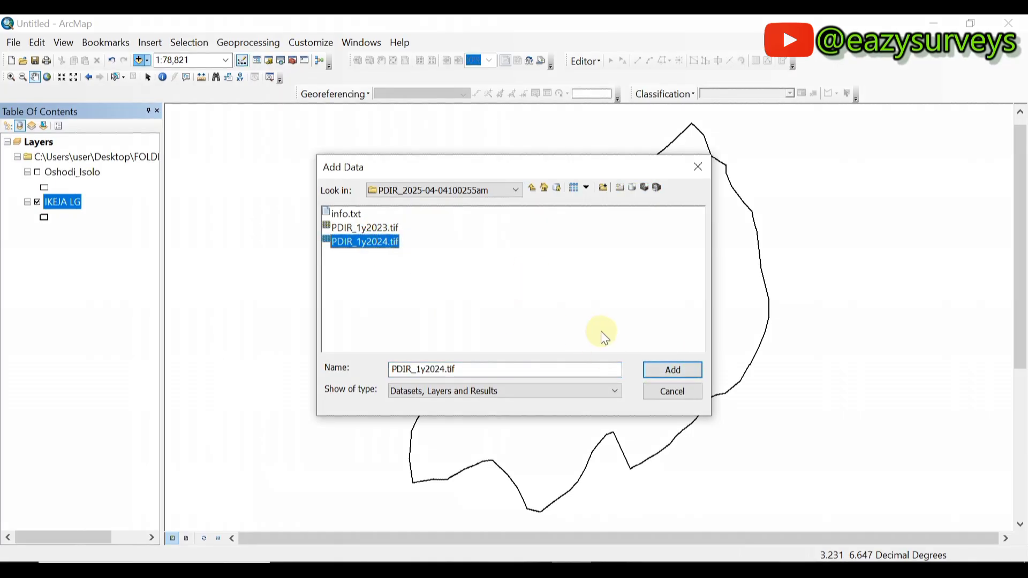
pyautogui.click(669, 371)
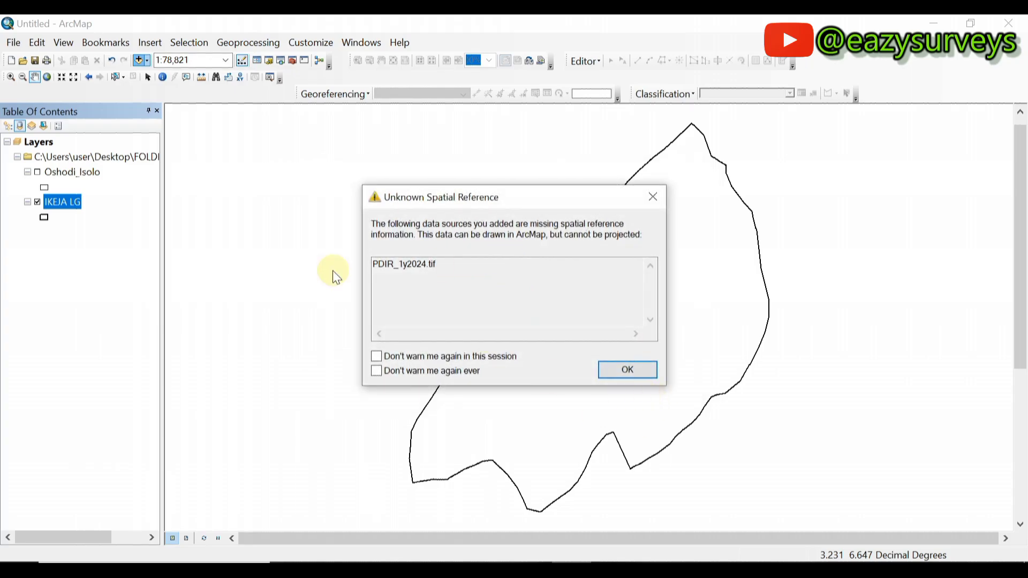
# Dismiss the spatial reference warning and zoom to the PDIR_1y2024.tif layer's full extent.
pyautogui.click(631, 368)
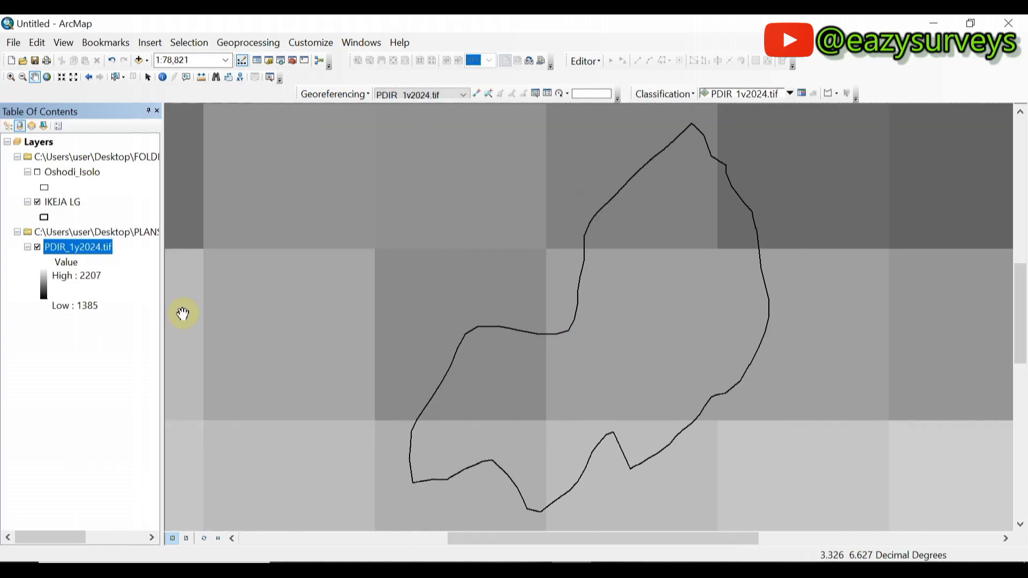
pyautogui.rightClick(70, 246)
pyautogui.click(134, 332)
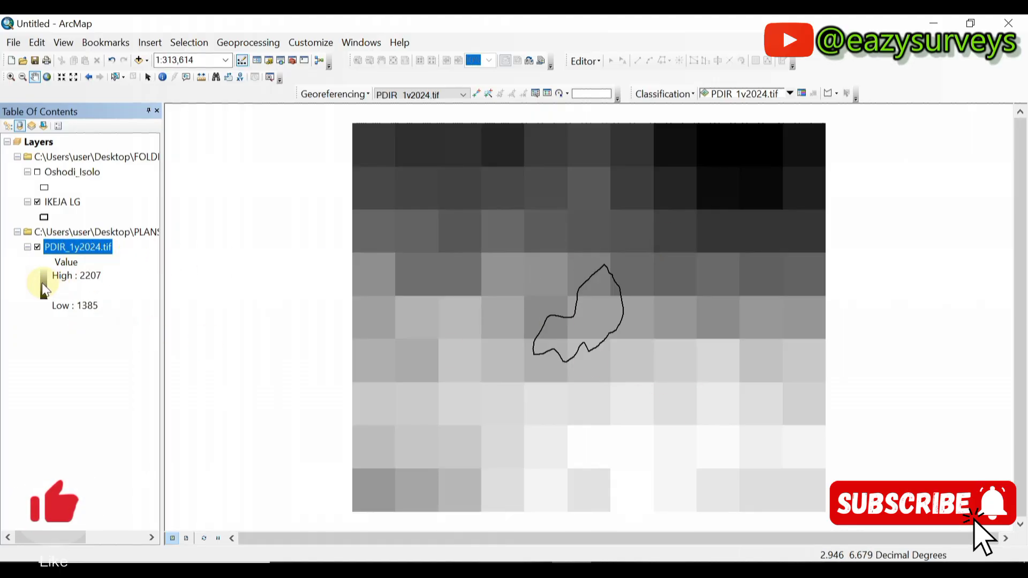
# Recolour the 2024 rainfall raster with the red-to-blue spectrum colour ramp.
pyautogui.click(43, 286)
pyautogui.click(101, 333)
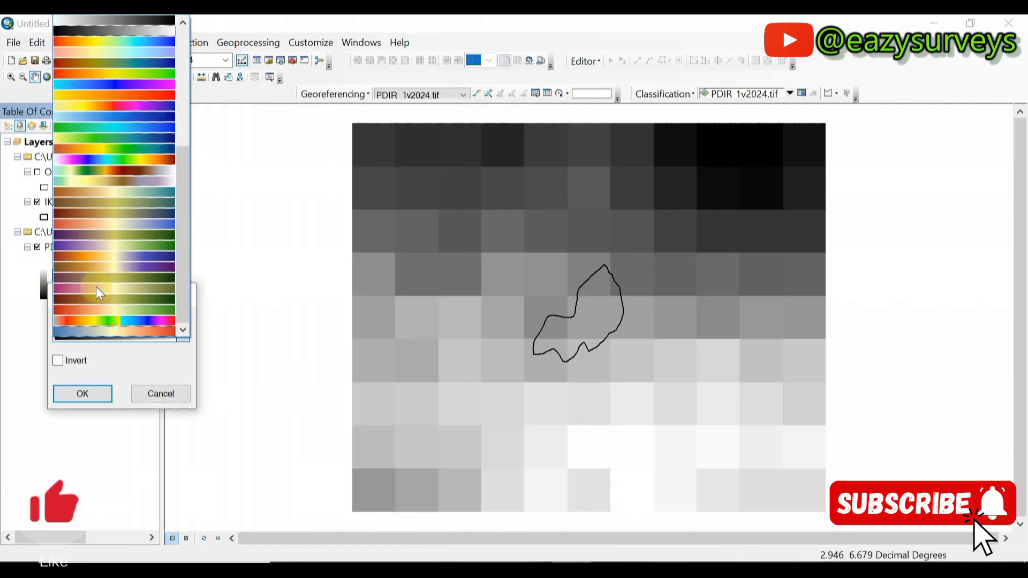
pyautogui.click(124, 74)
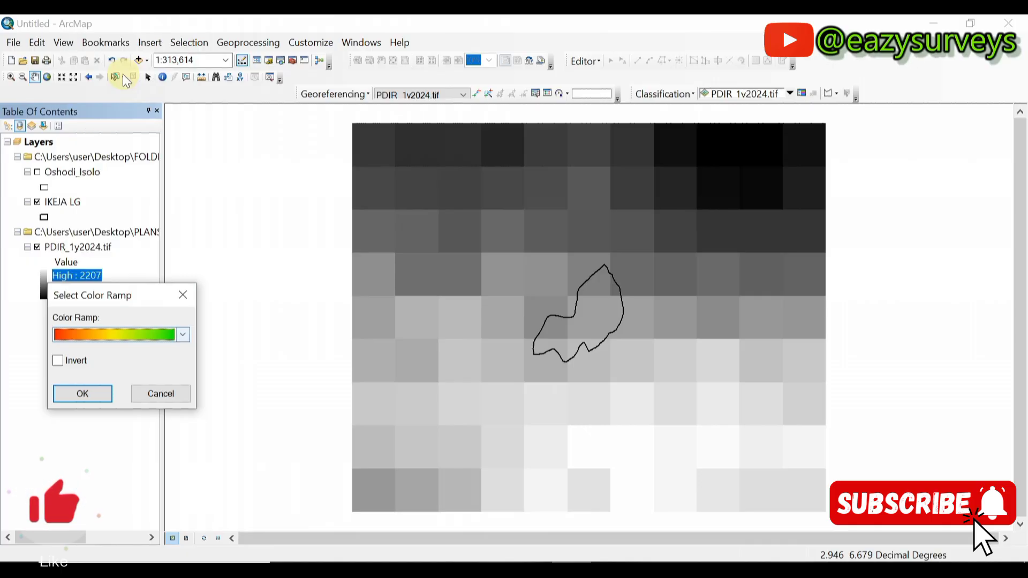
pyautogui.click(104, 338)
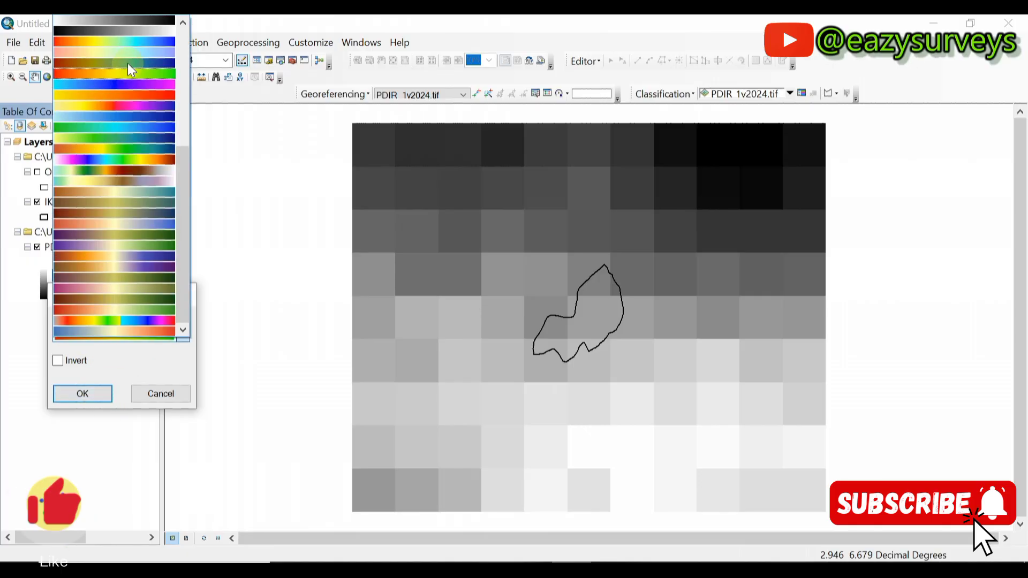
pyautogui.click(127, 43)
pyautogui.click(75, 392)
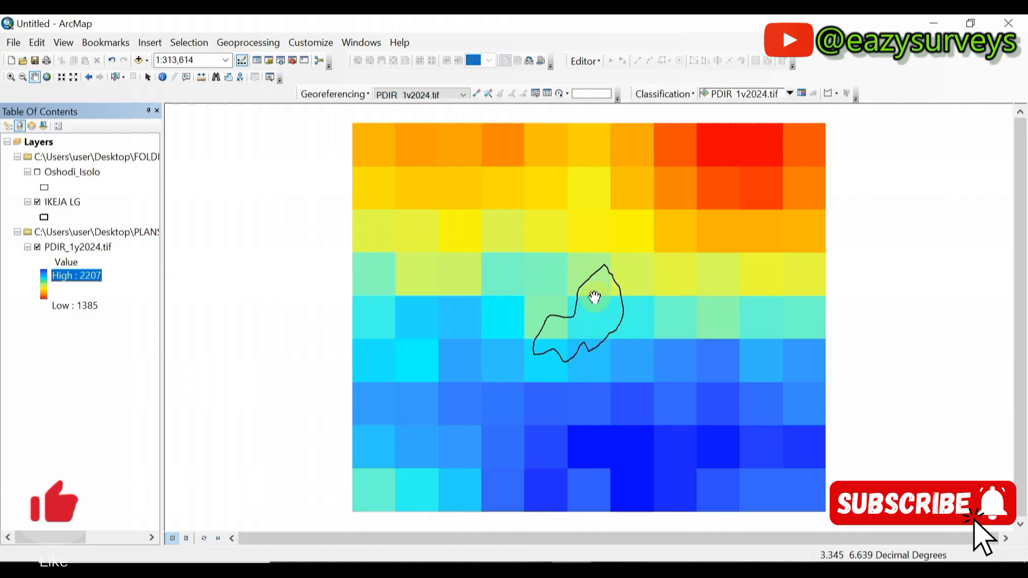
# Select the PLANS data group and return to the CHRS Data Portal page.
pyautogui.click(97, 254)
pyautogui.click(101, 232)
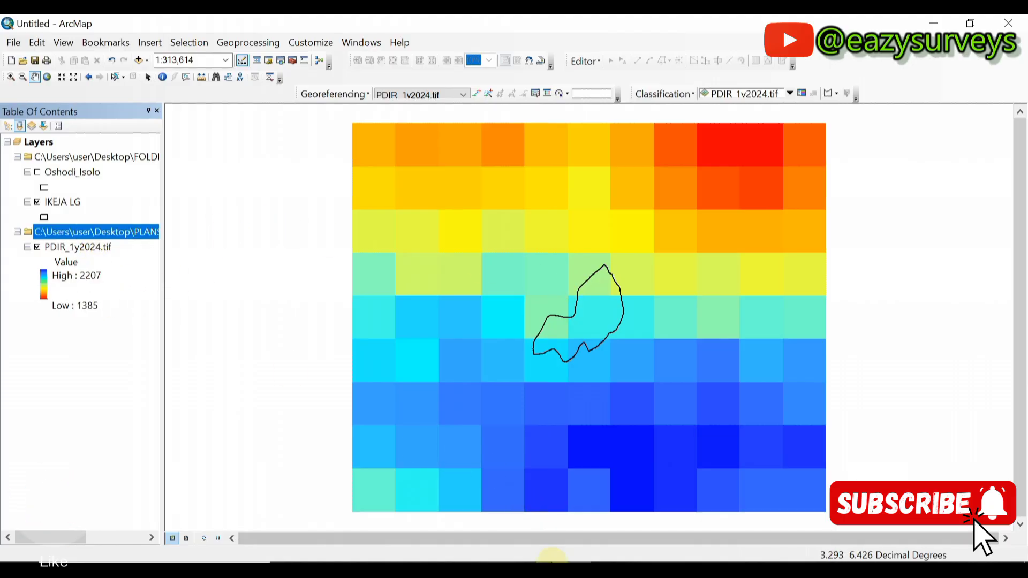
pyautogui.click(582, 568)
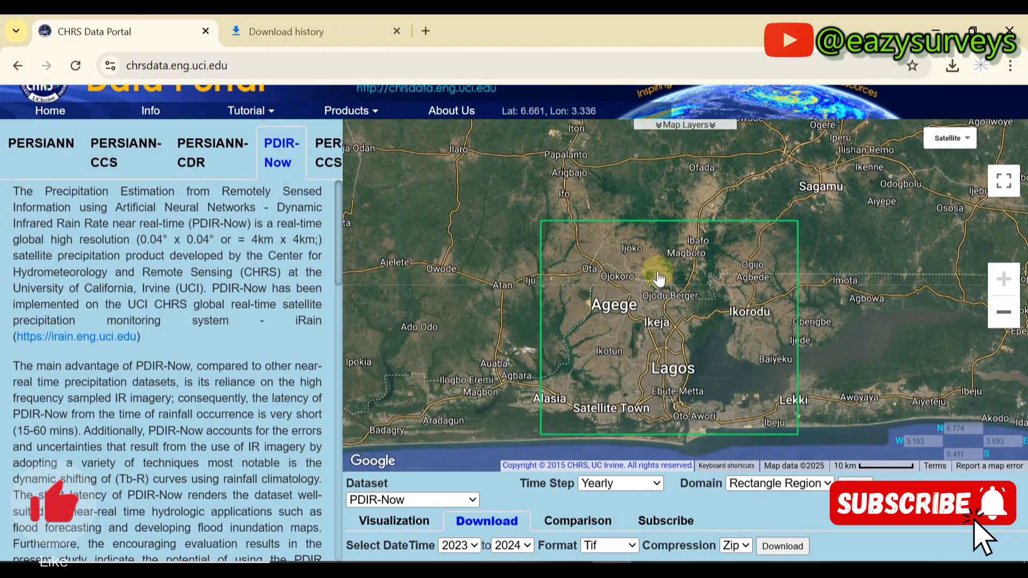
pyautogui.scroll(-1, 647, 328)
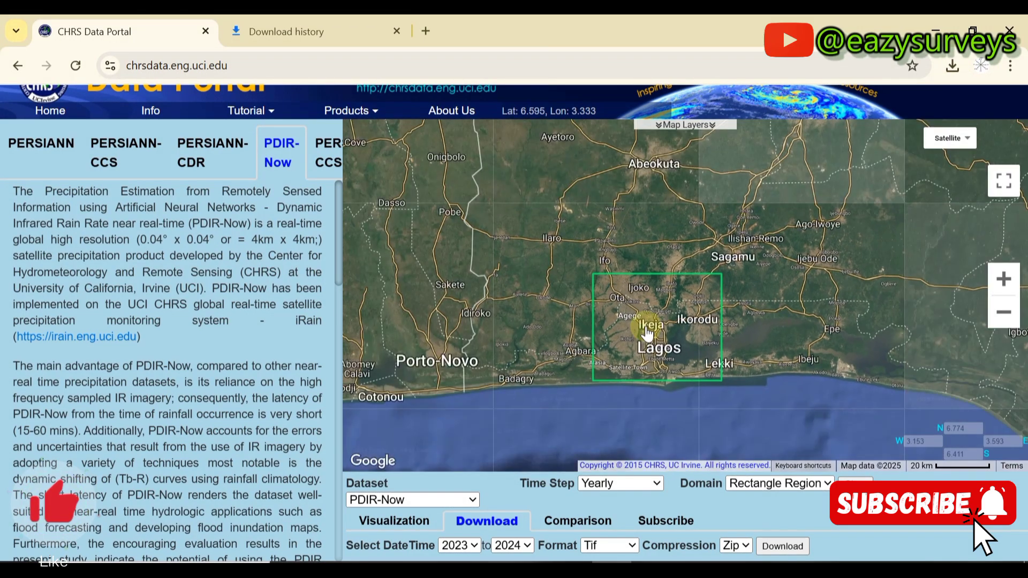
pyautogui.moveTo(674, 233); pyautogui.dragTo(645, 327)
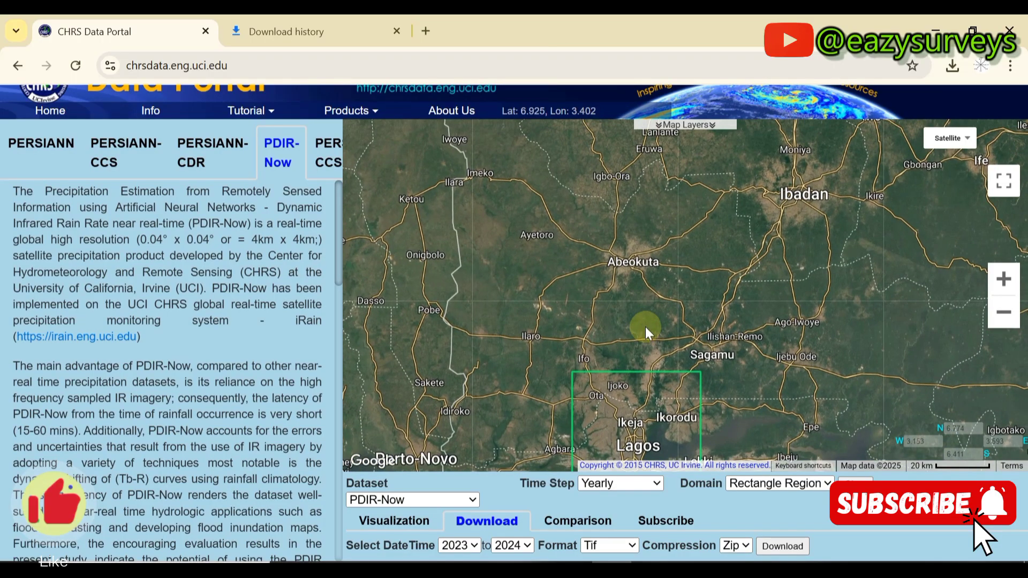
pyautogui.scroll(1, 615, 453)
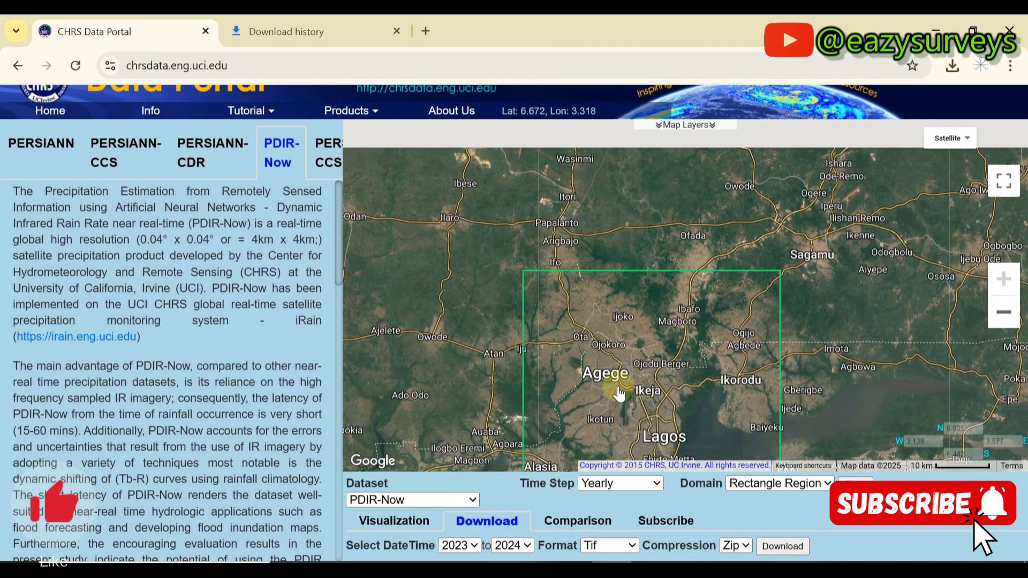
pyautogui.scroll(-1, 614, 333)
pyautogui.scroll(1, 614, 367)
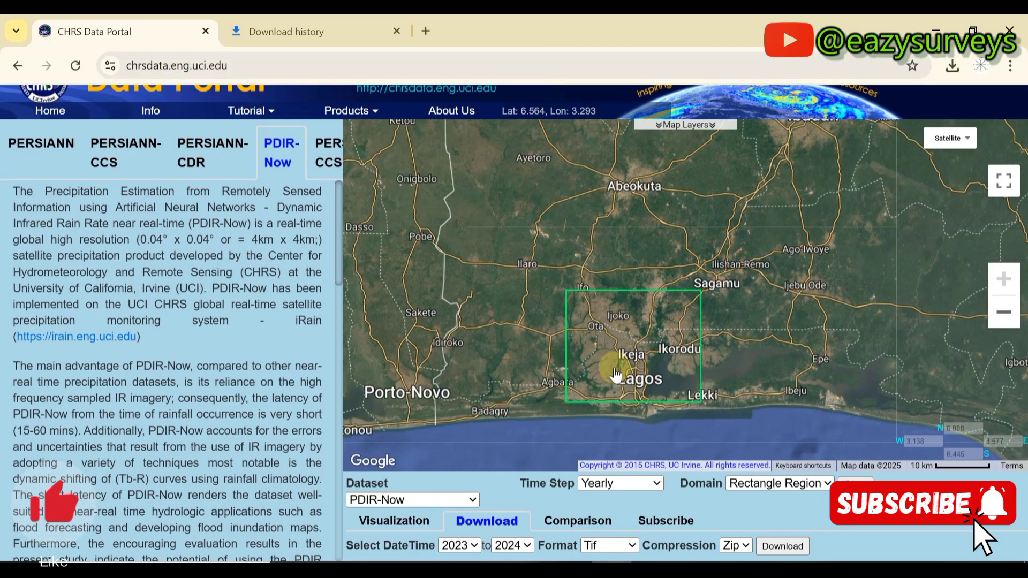